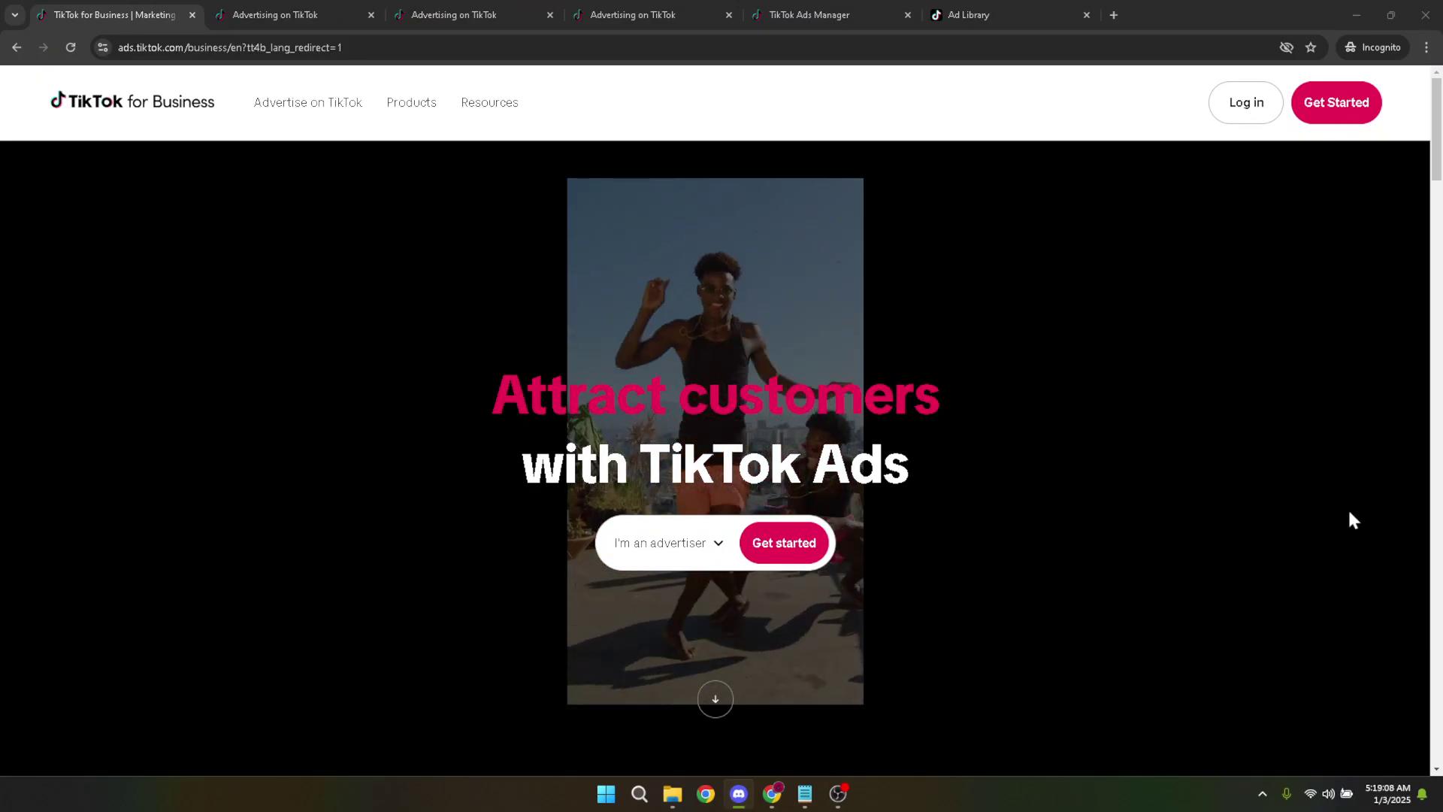
# Step: Focus the browser, then select and clear the ads.tiktok.com/business page address twice
pyautogui.click(950, 106)
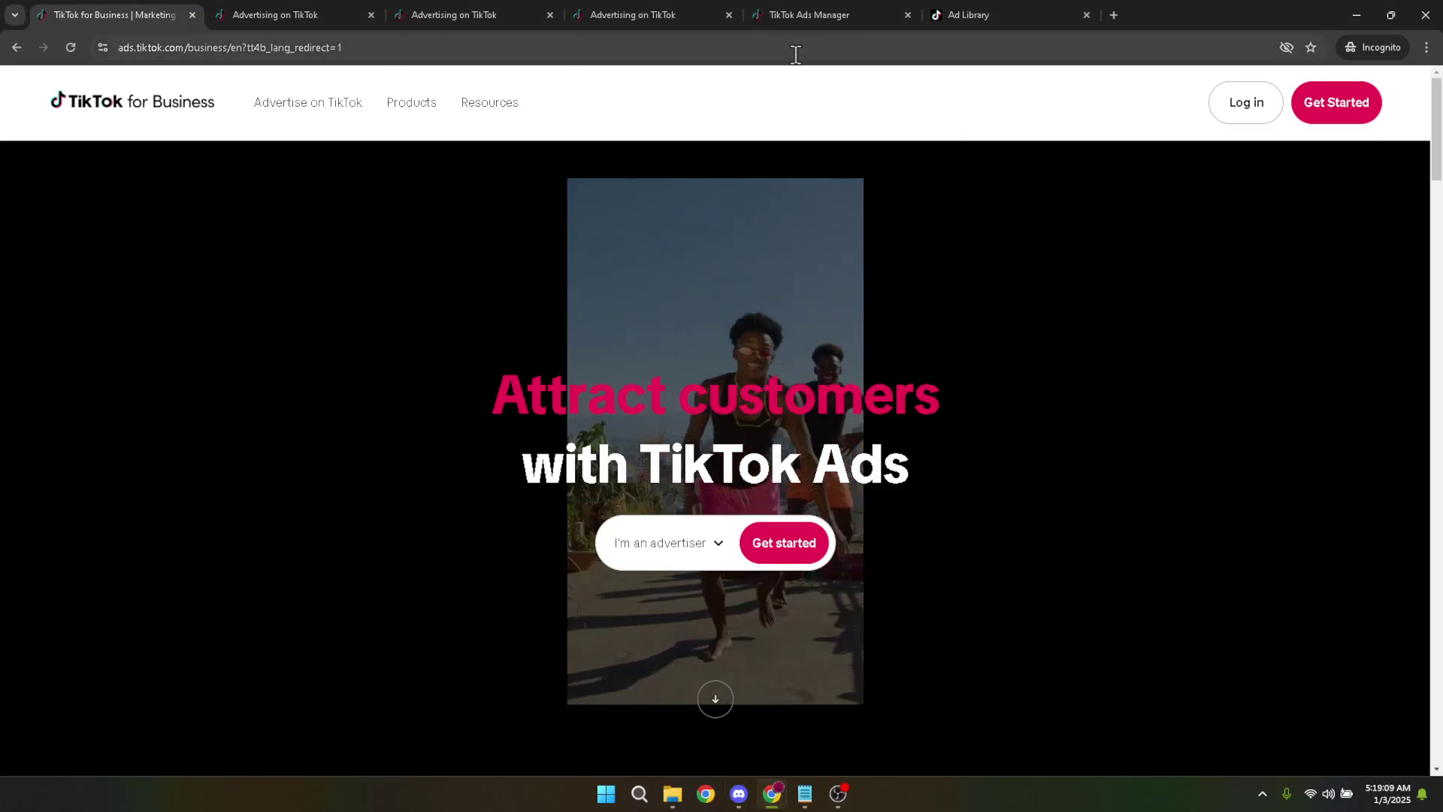
pyautogui.moveTo(796, 54); pyautogui.dragTo(113, 45)
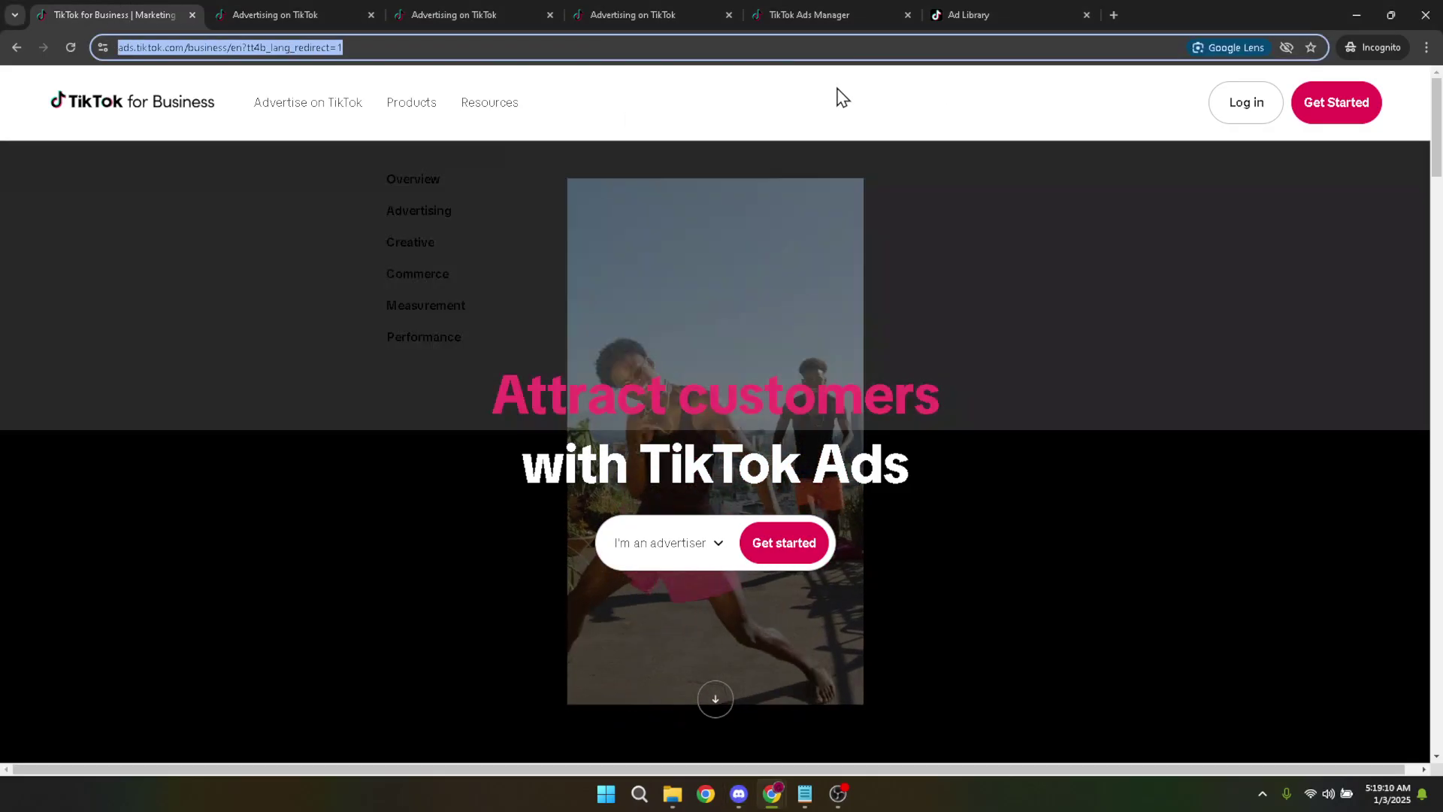
pyautogui.click(847, 96)
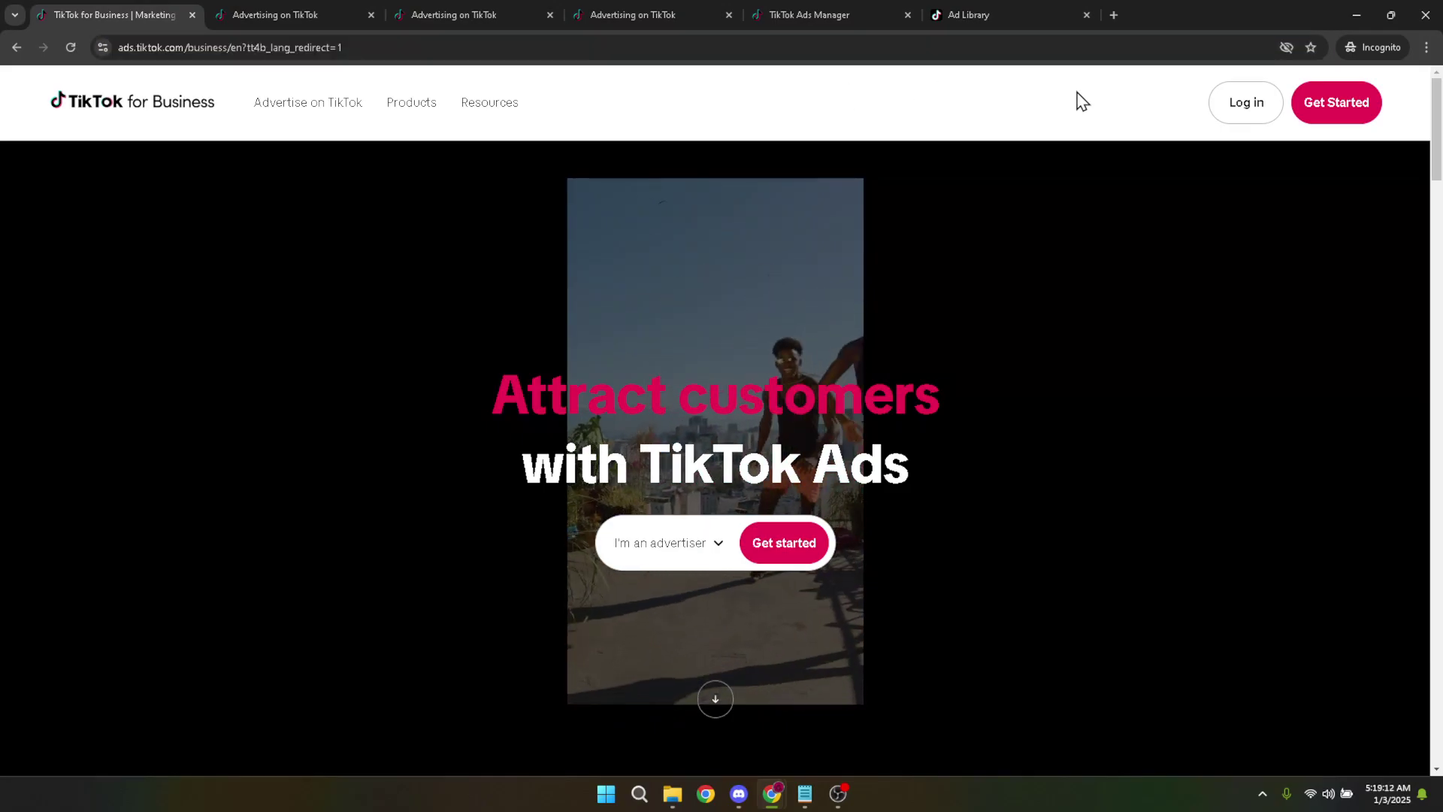
pyautogui.click(1112, 43)
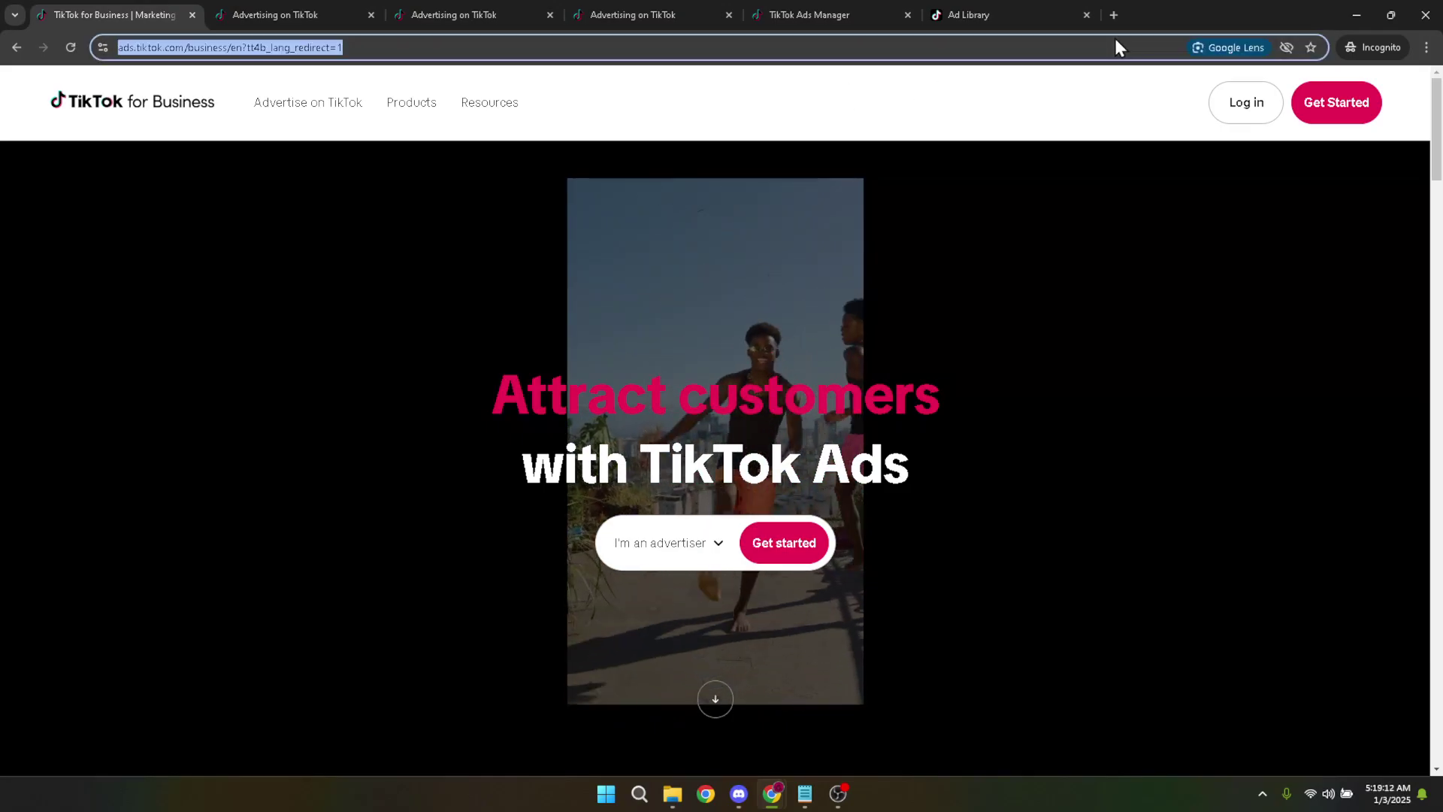
pyautogui.click(1131, 90)
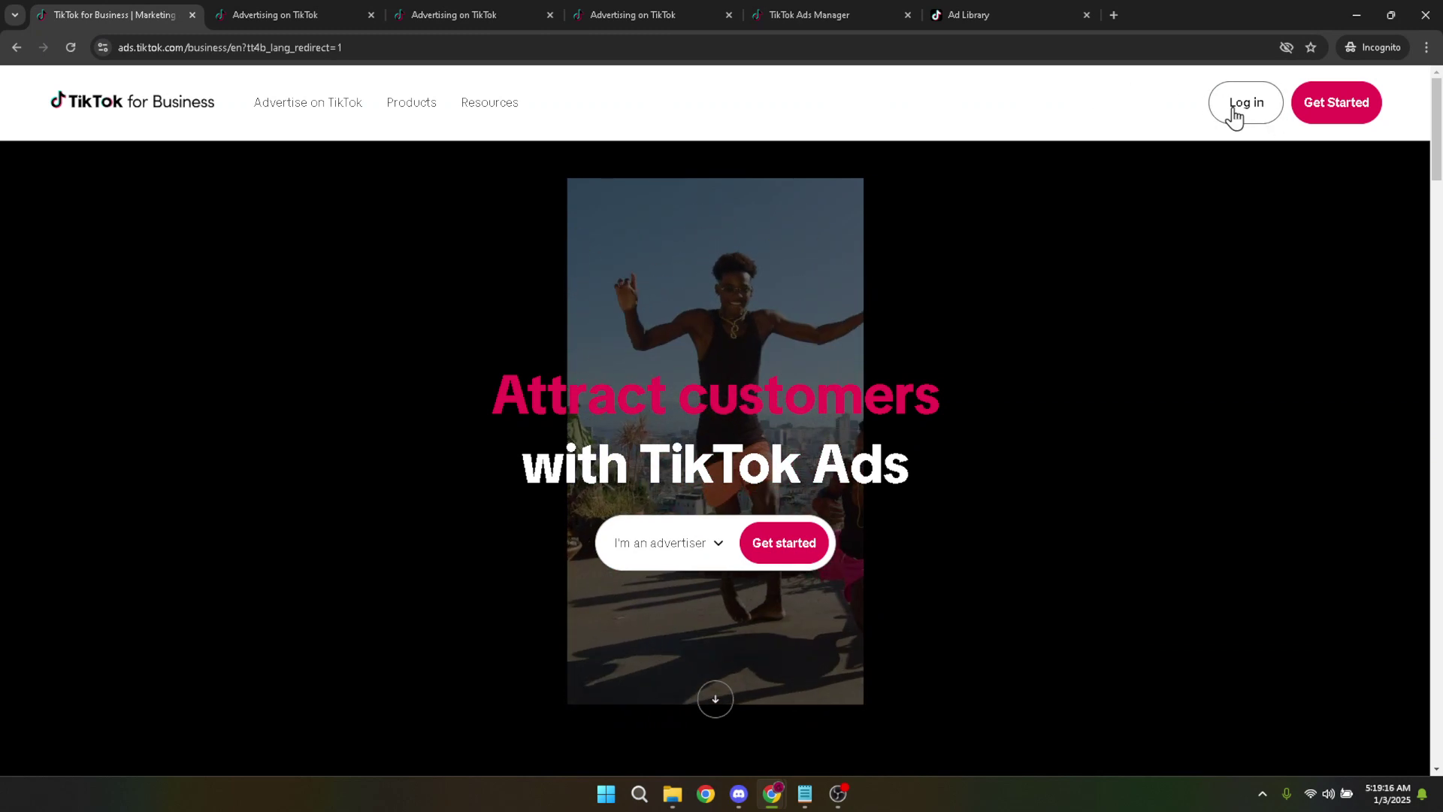
pyautogui.click(335, 13)
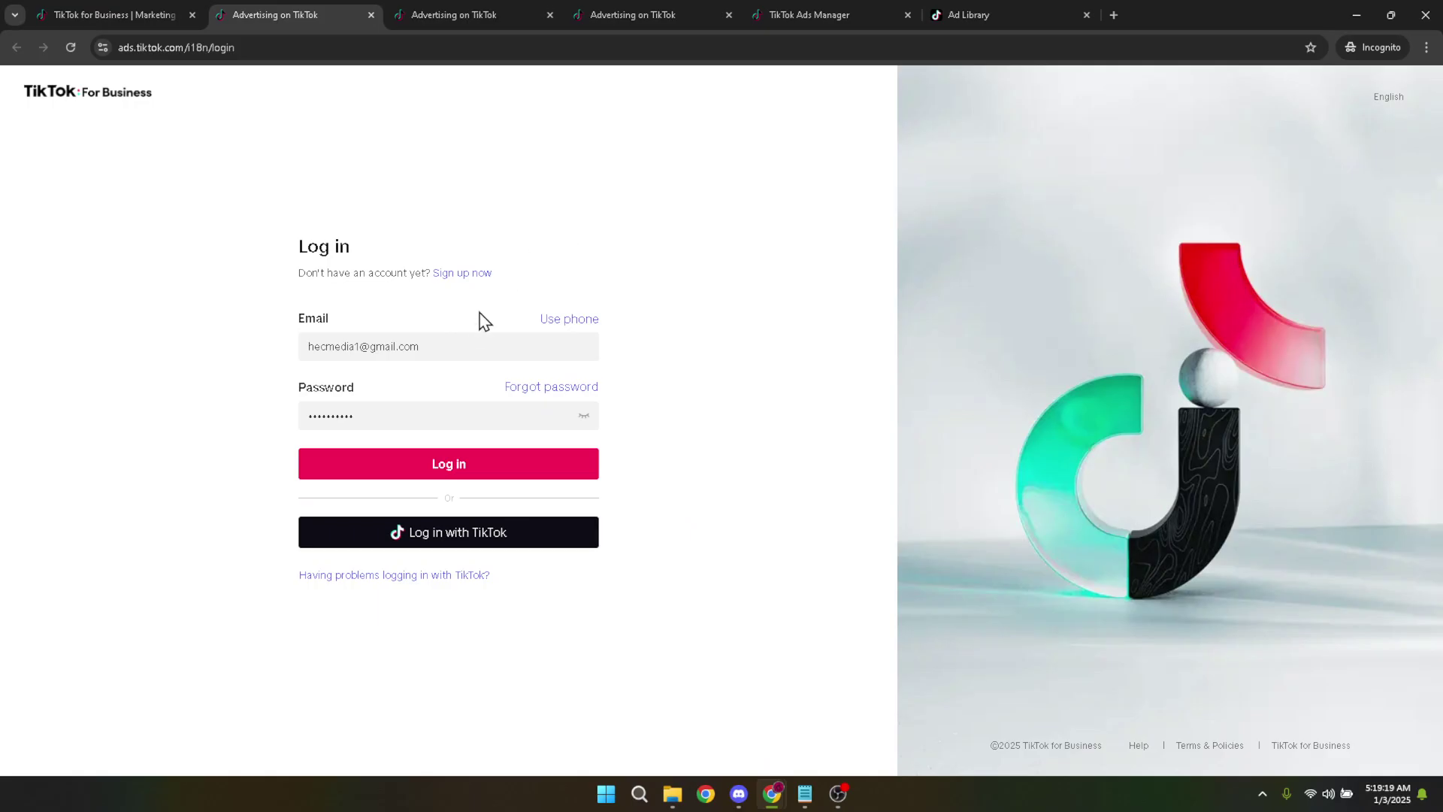
pyautogui.click(440, 348)
pyautogui.moveTo(441, 347); pyautogui.dragTo(281, 340)
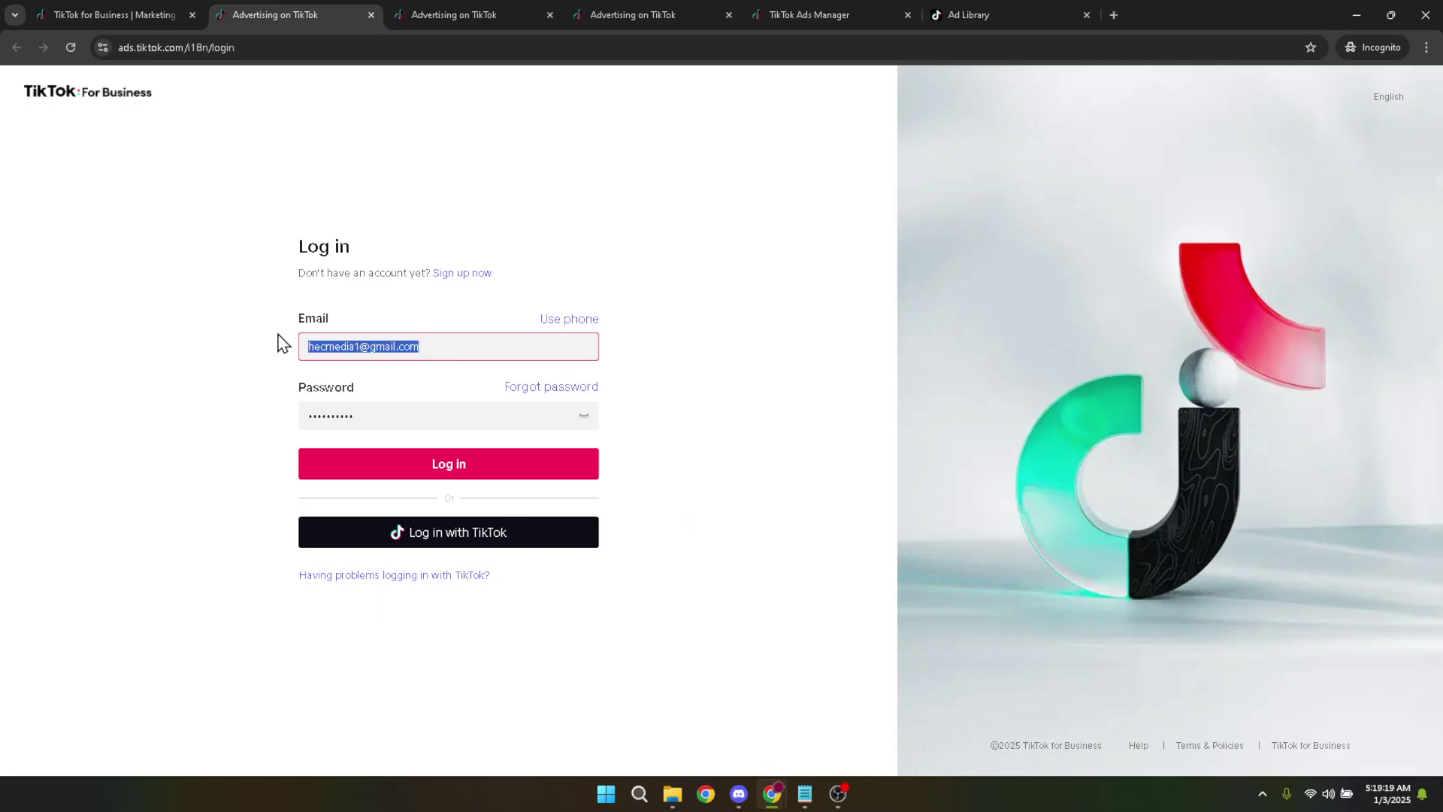
pyautogui.click(393, 412)
pyautogui.moveTo(354, 412); pyautogui.dragTo(290, 409)
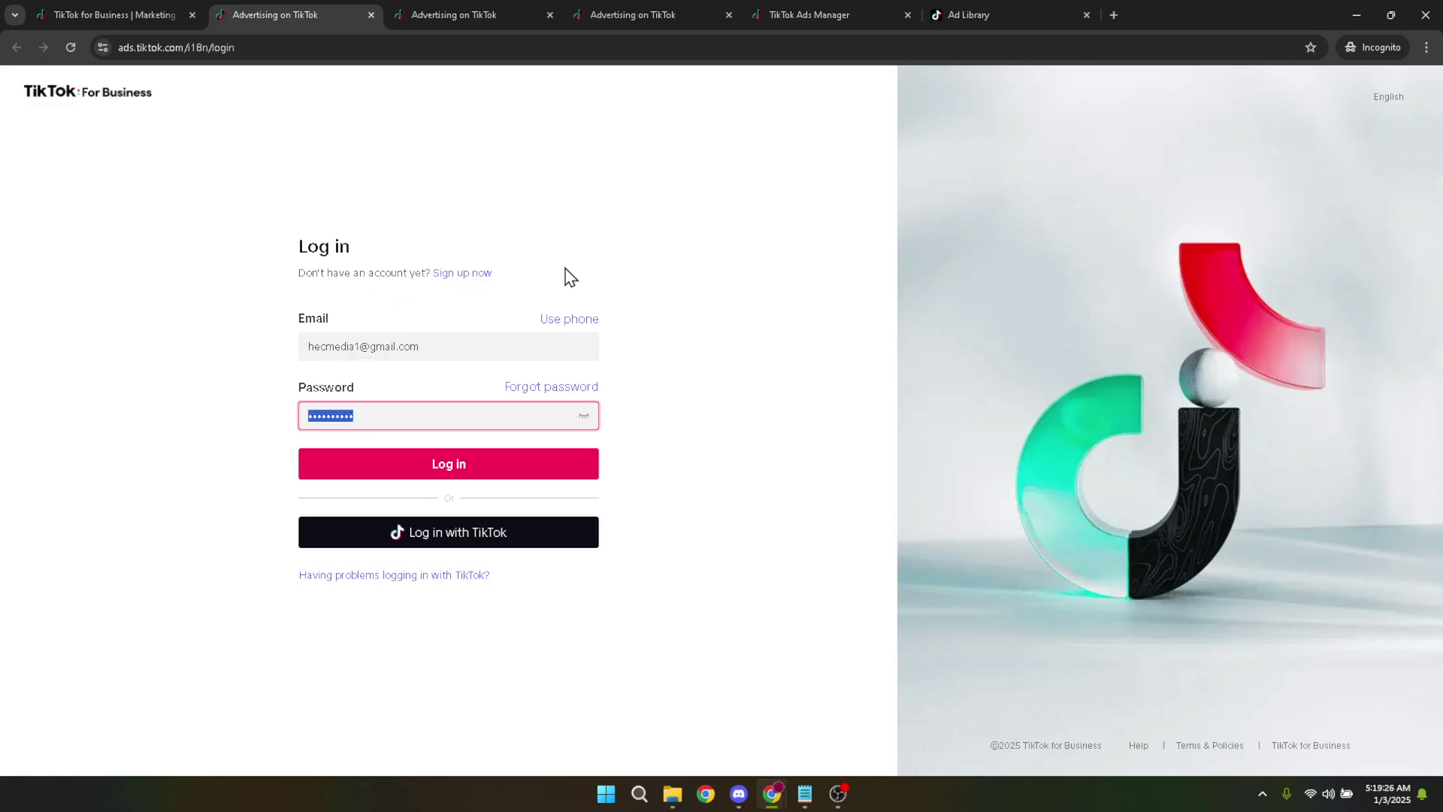
# Step: Switch past the shape captcha tab to the Confirm your email verification tab
pyautogui.hotkey('ctrl', 'Tab')
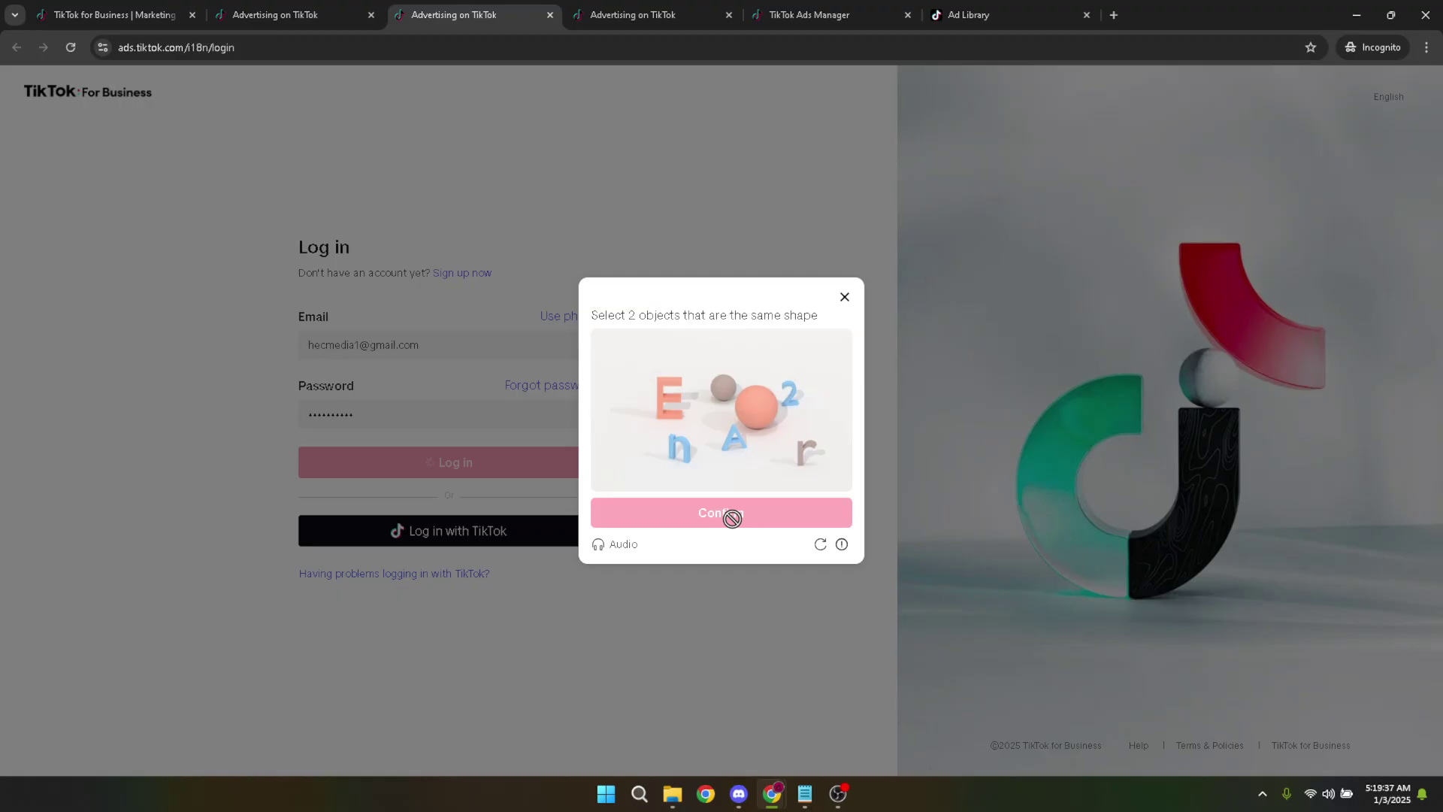
pyautogui.hotkey('ctrl', 'Tab')
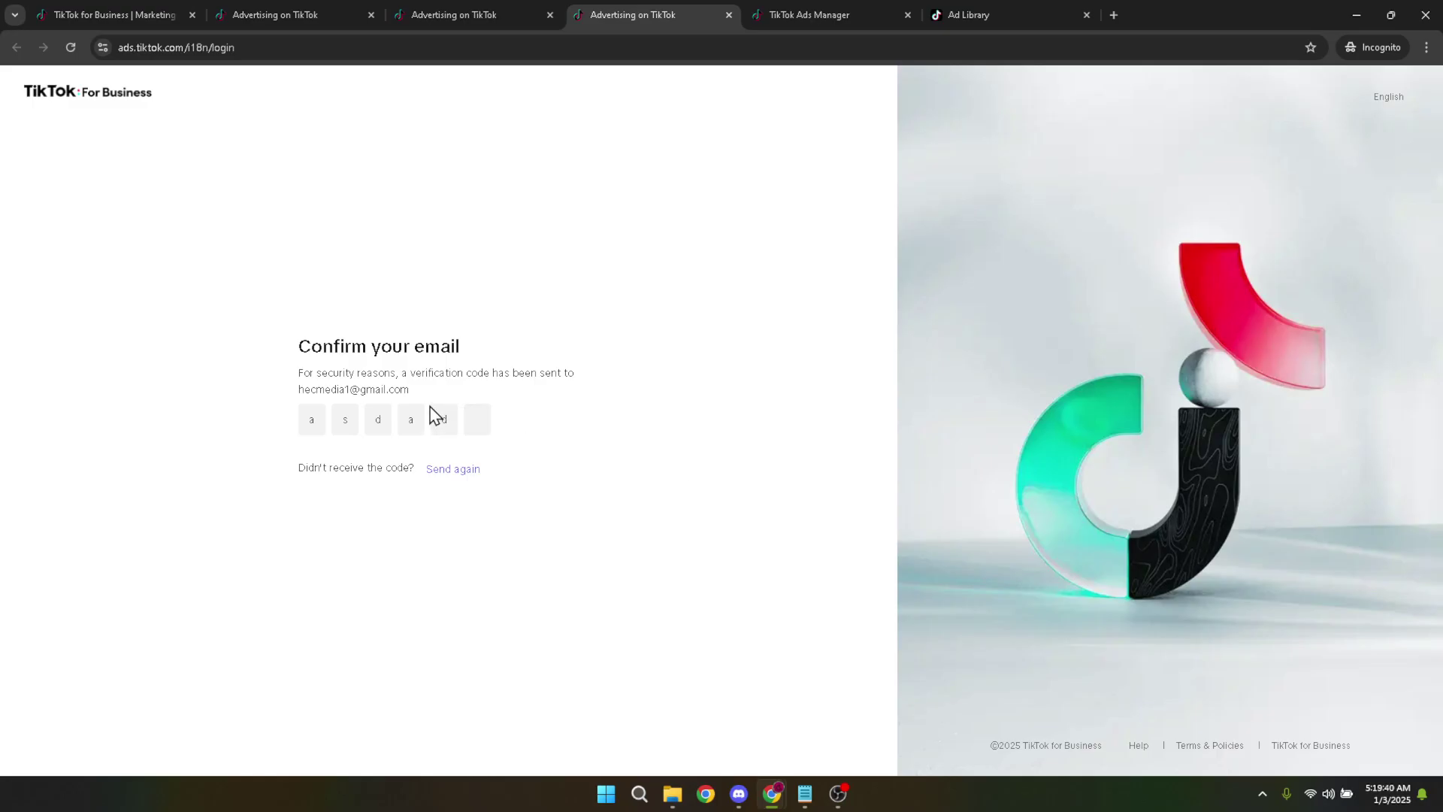
# Step: Highlight and clear the code's email address, then switch to the Ads Manager dashboard tab
pyautogui.moveTo(413, 396); pyautogui.dragTo(283, 396)
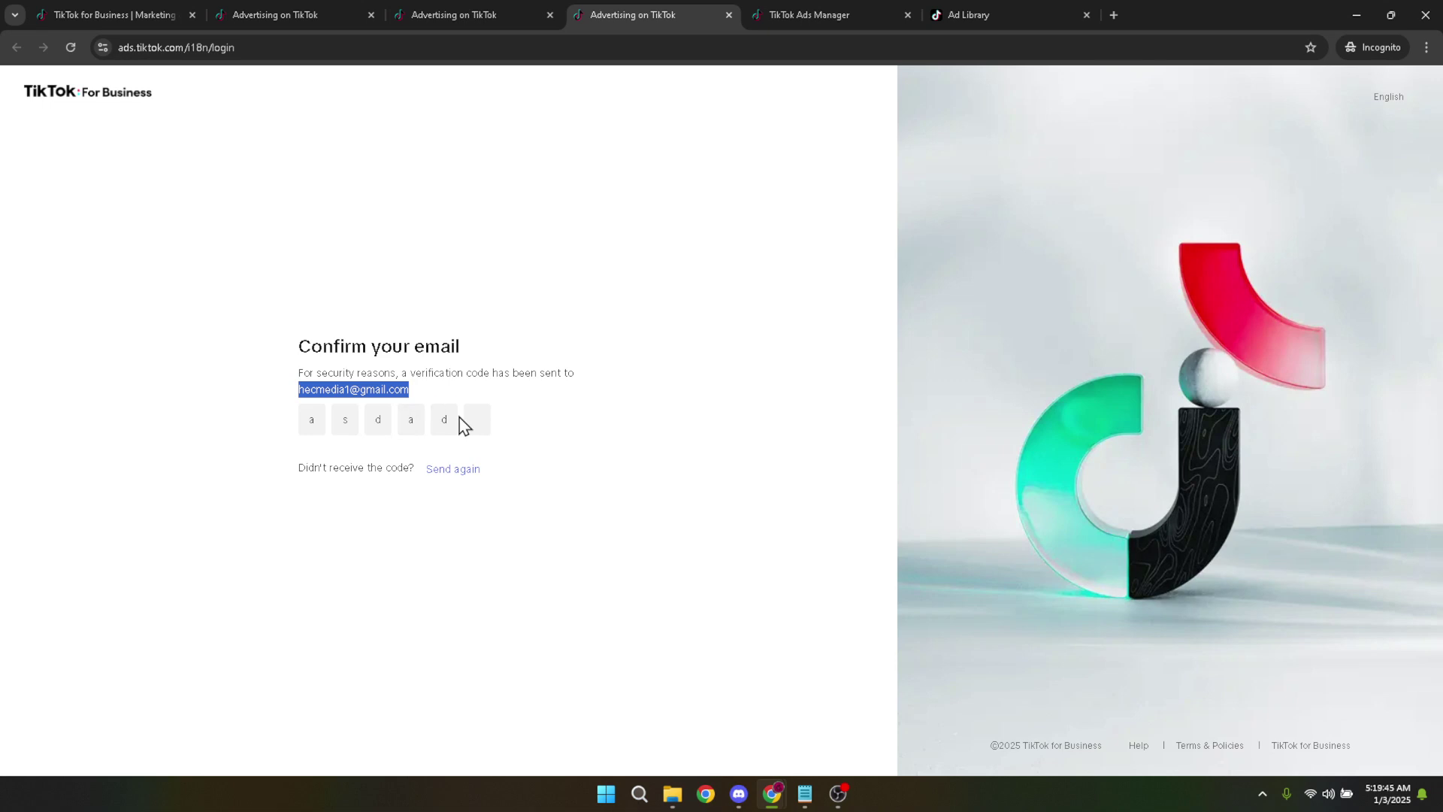
pyautogui.click(467, 394)
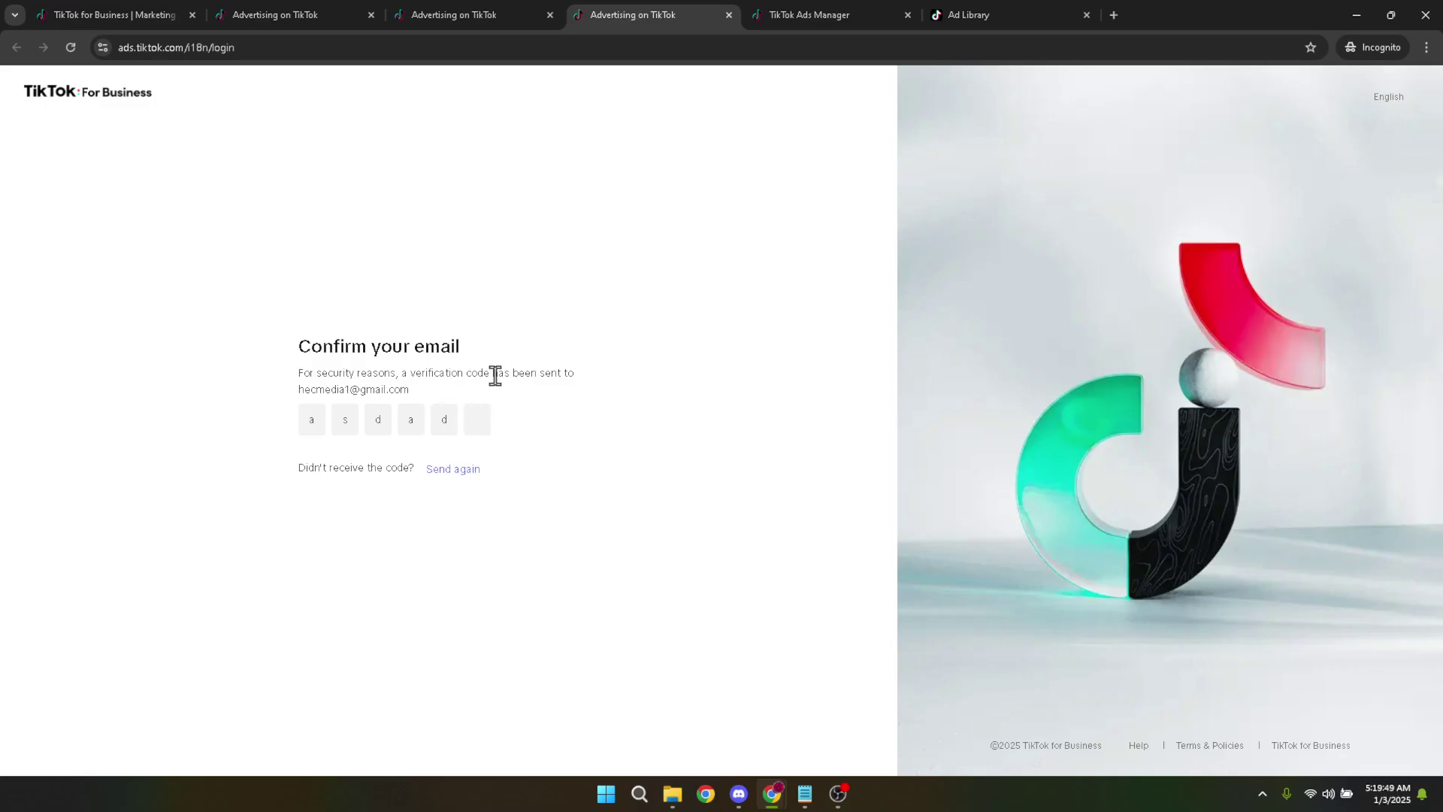
pyautogui.hotkey('ctrl', 'Tab')
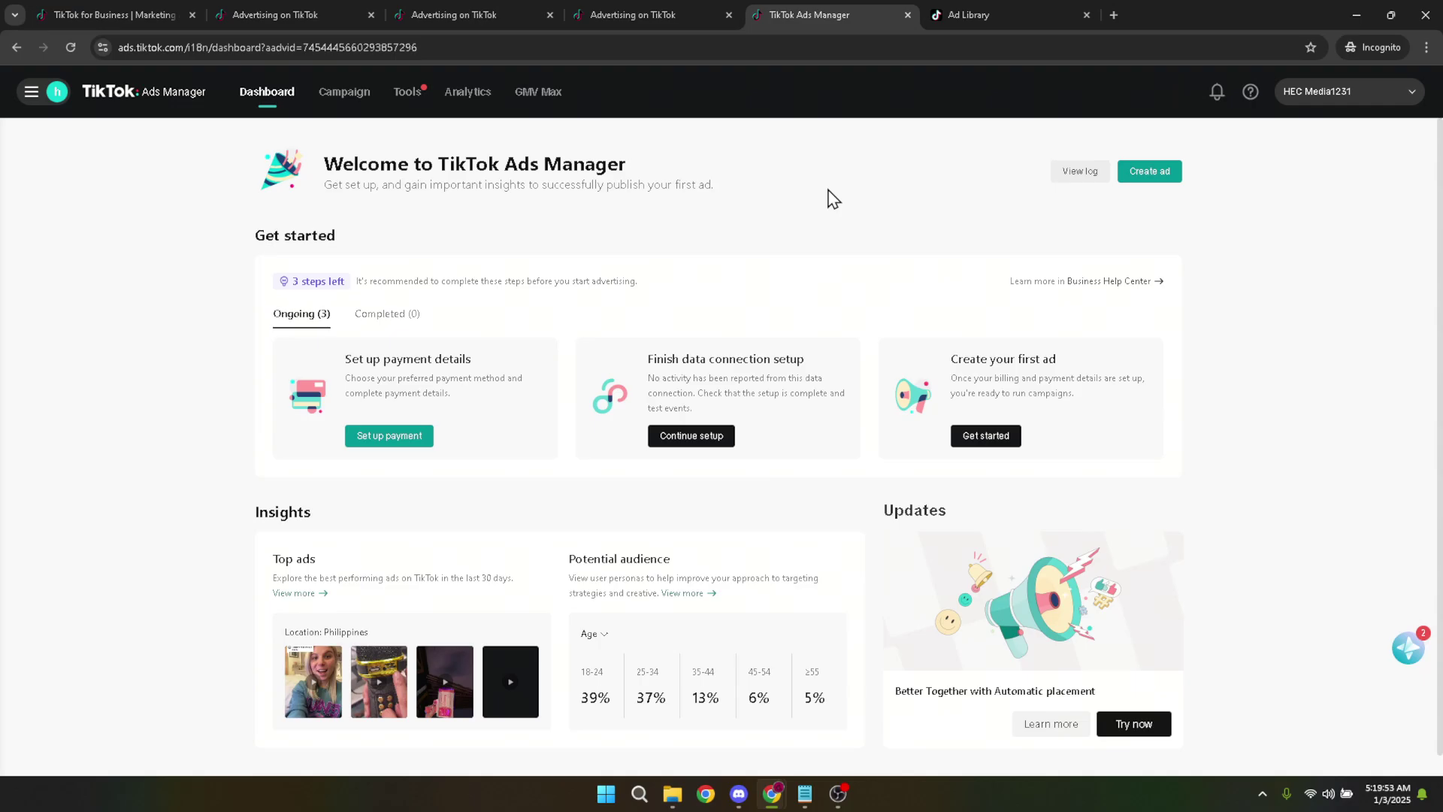
# Step: Open Account setup from the Tools menu's Settings group to reach My account settings
pyautogui.moveTo(403, 99)
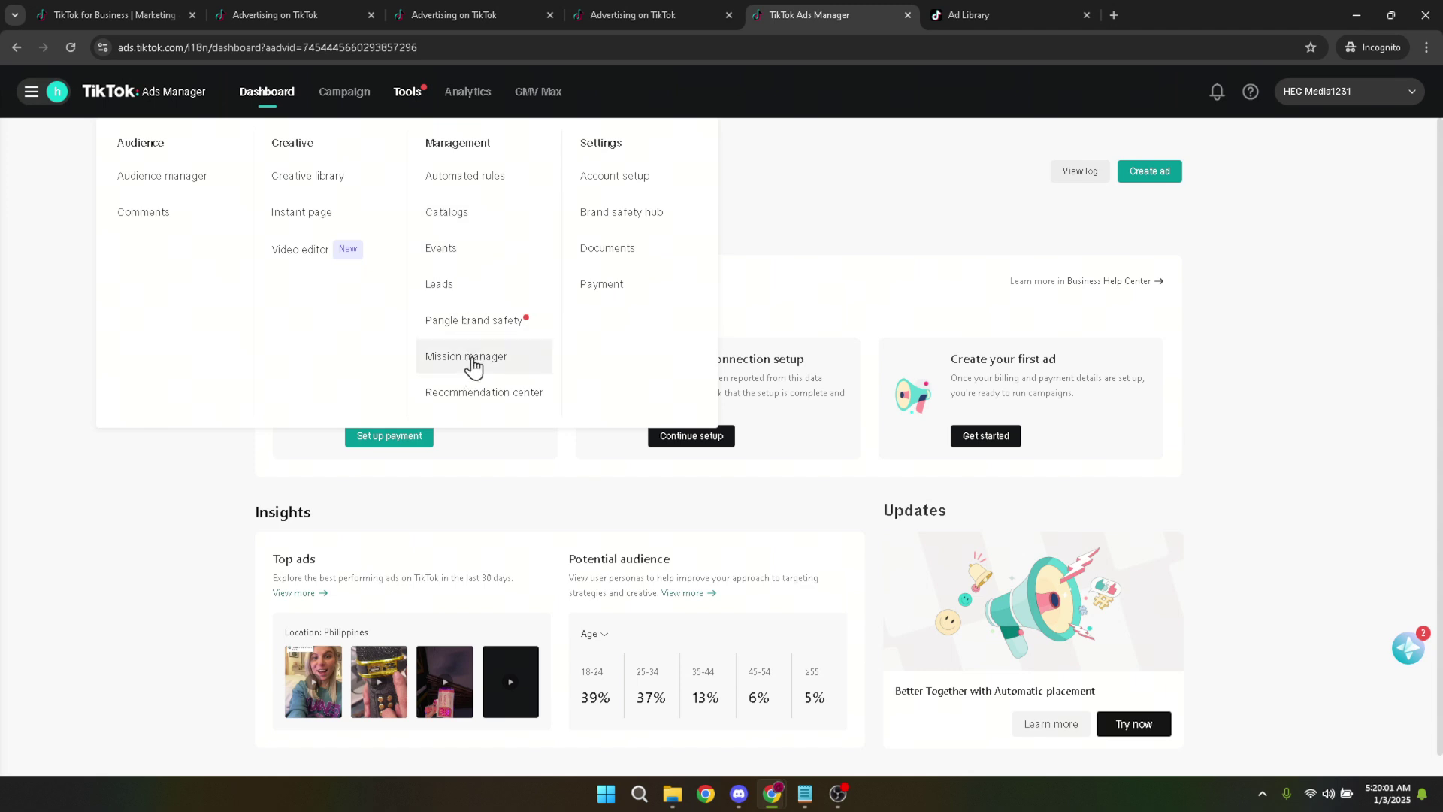
pyautogui.click(630, 180)
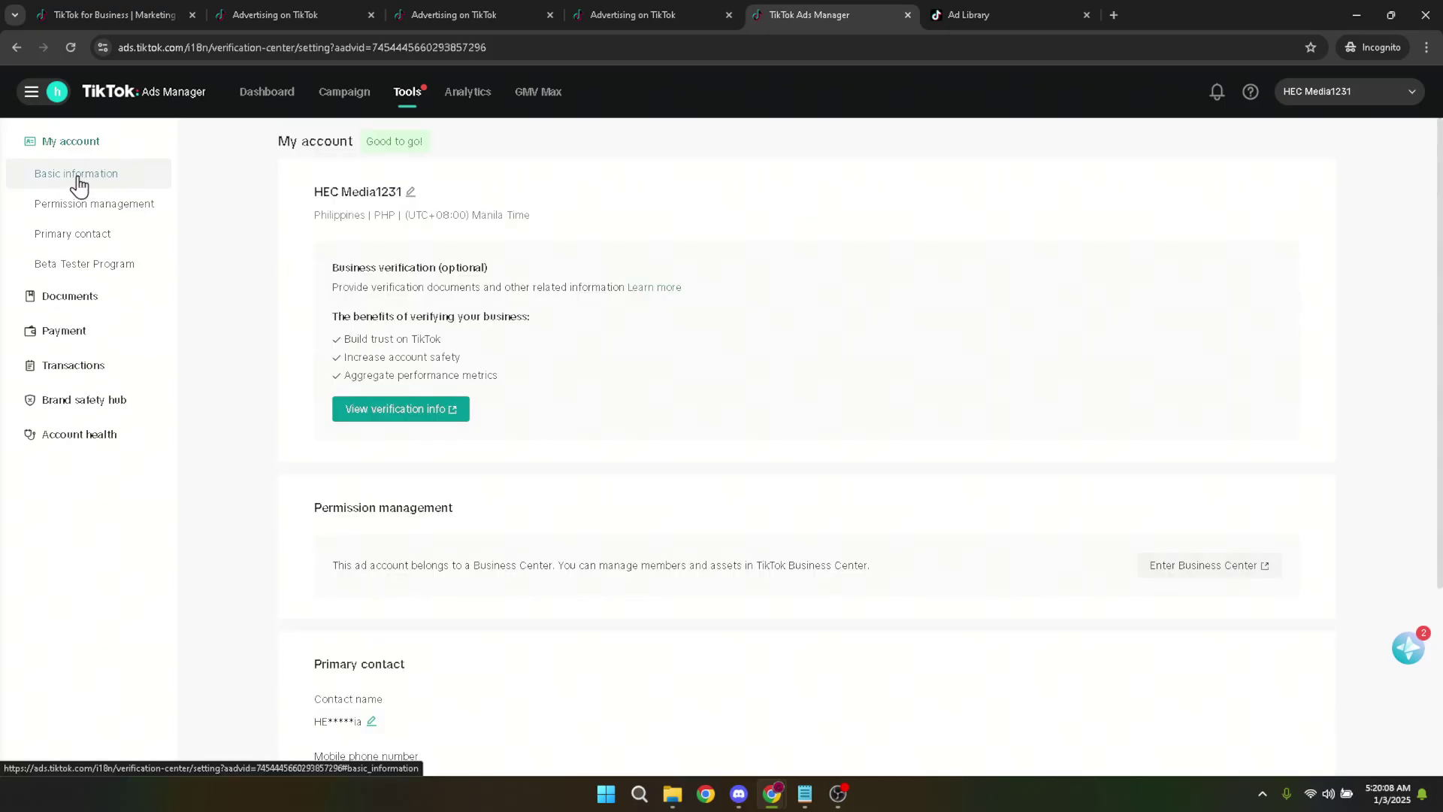
pyautogui.click(120, 177)
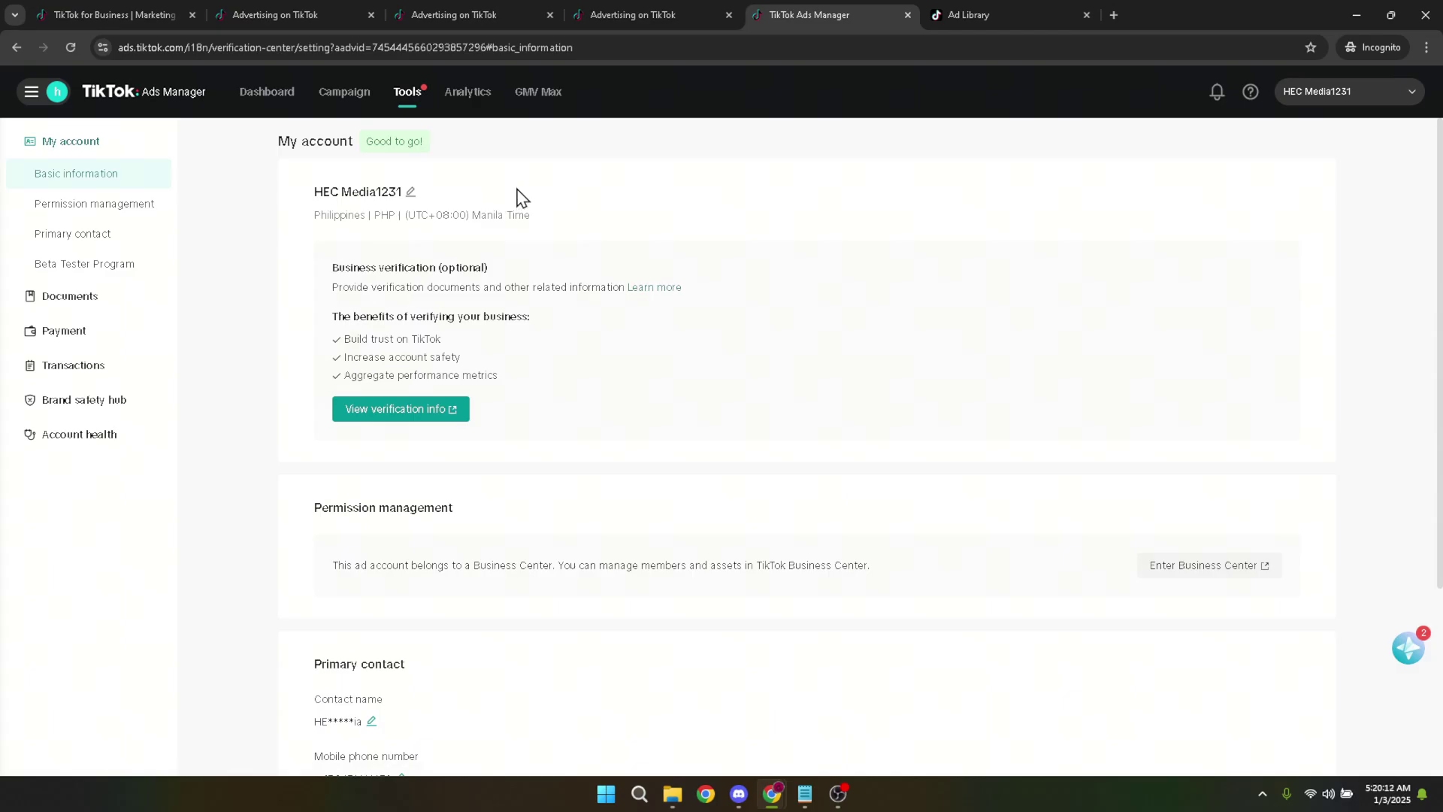
pyautogui.scroll(-2, 1003, 269)
pyautogui.scroll(-2, 1001, 271)
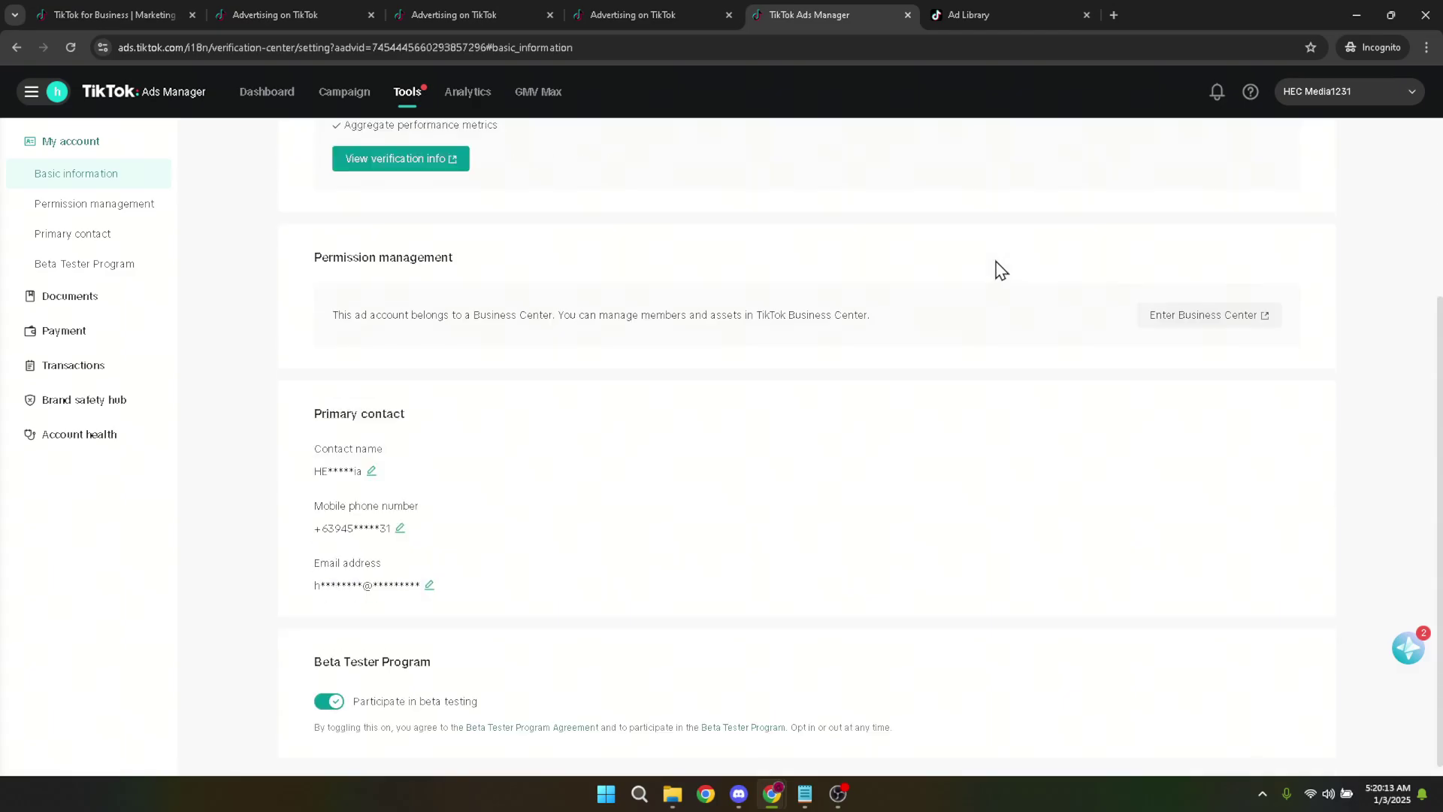
pyautogui.scroll(4, 977, 275)
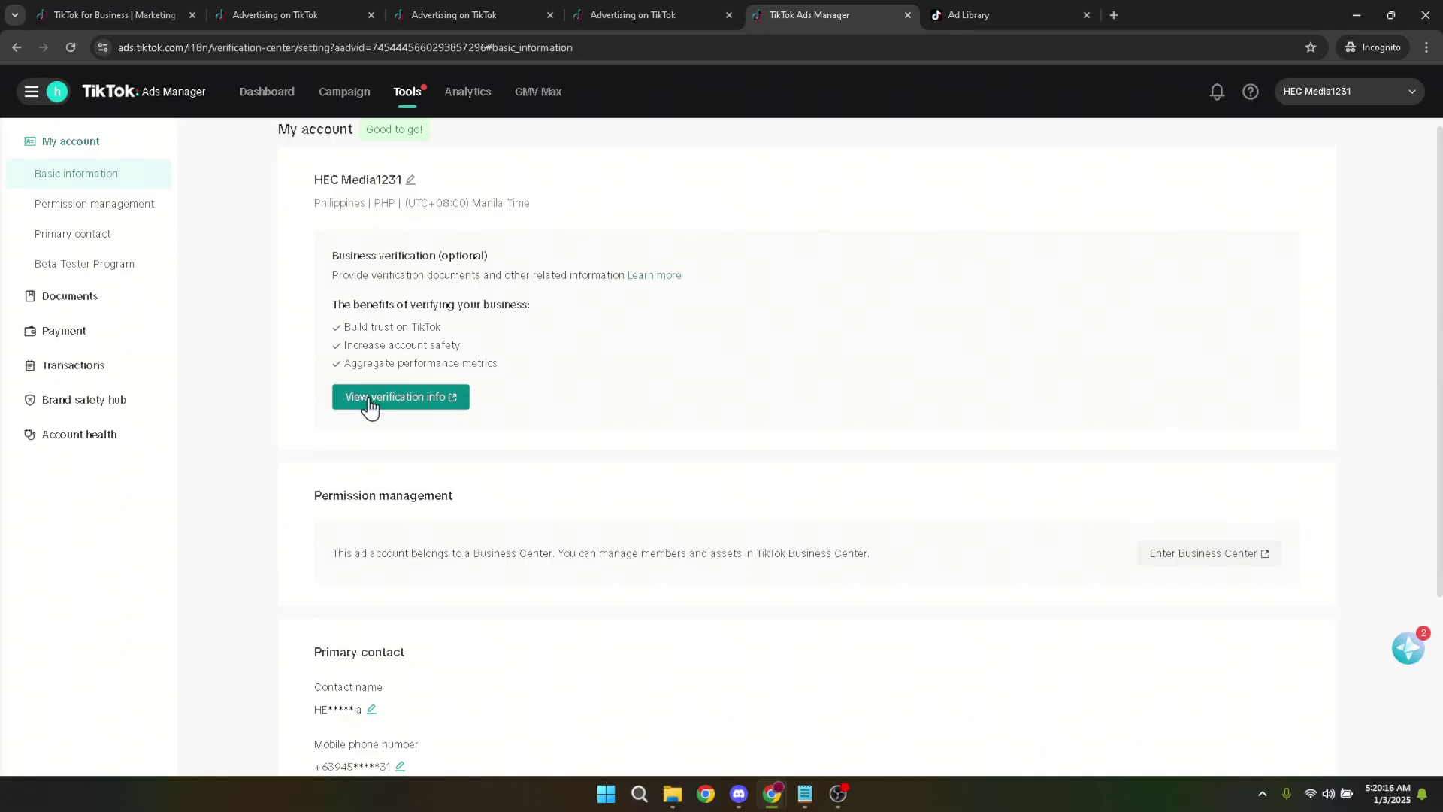
pyautogui.scroll(-3, 564, 384)
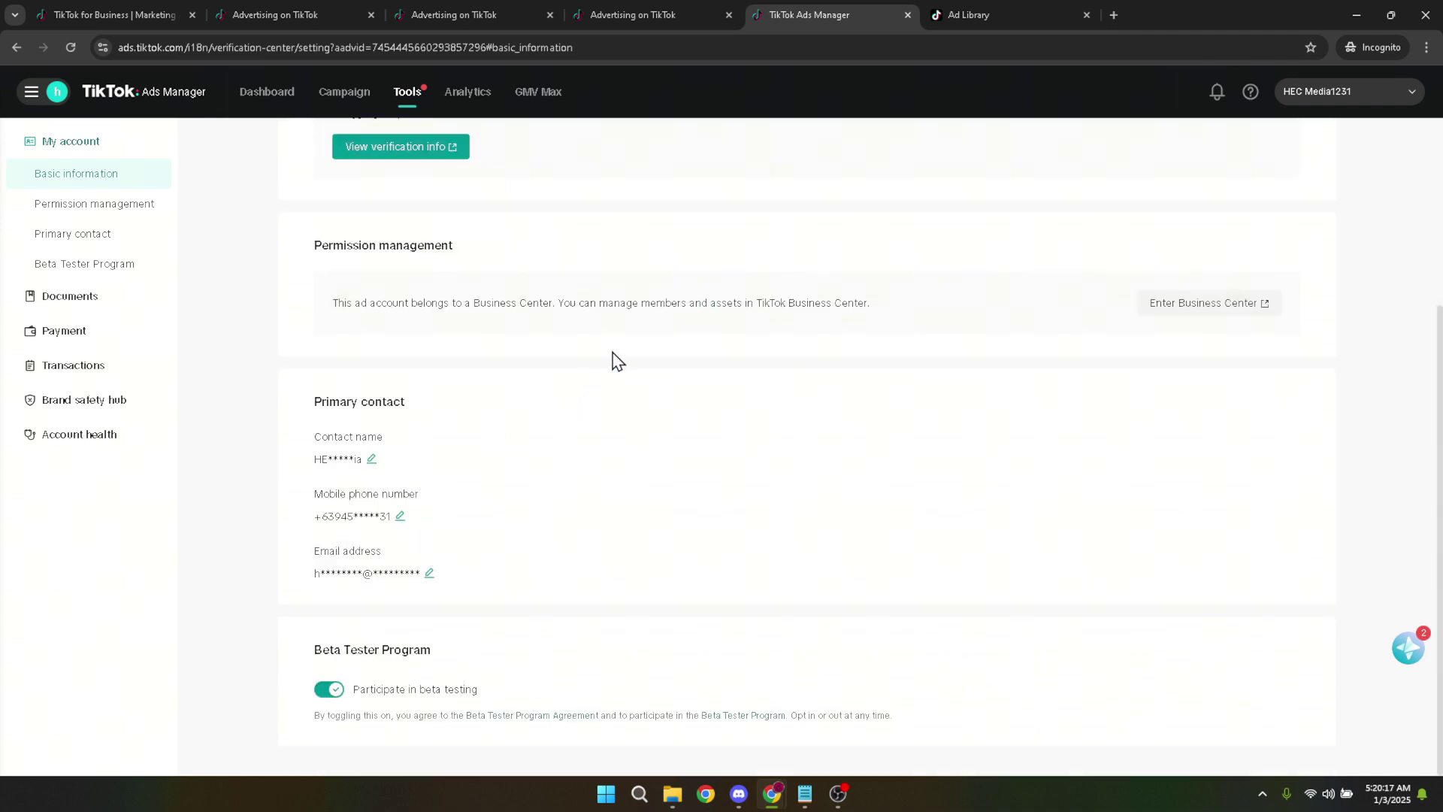
pyautogui.scroll(3, 527, 323)
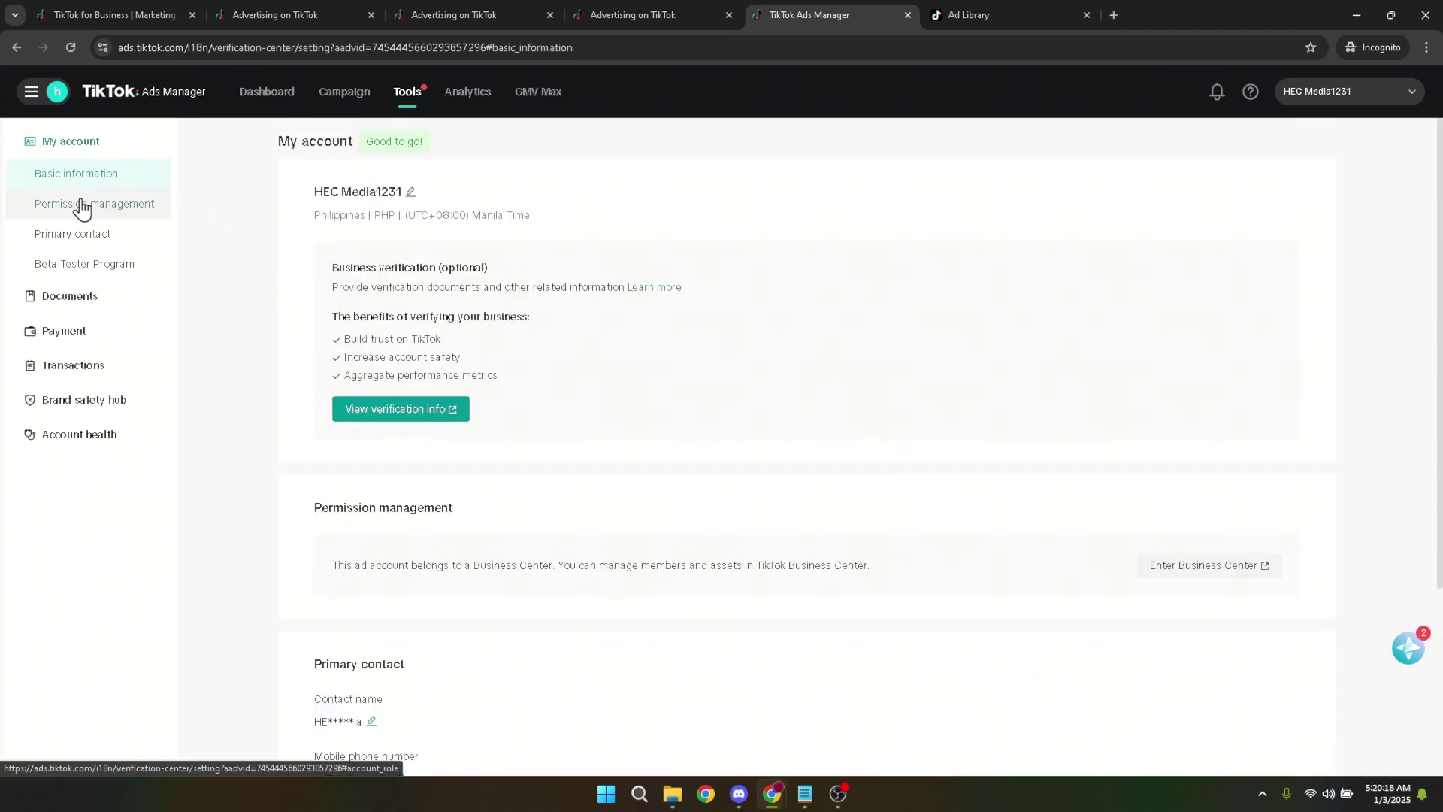
pyautogui.click(75, 142)
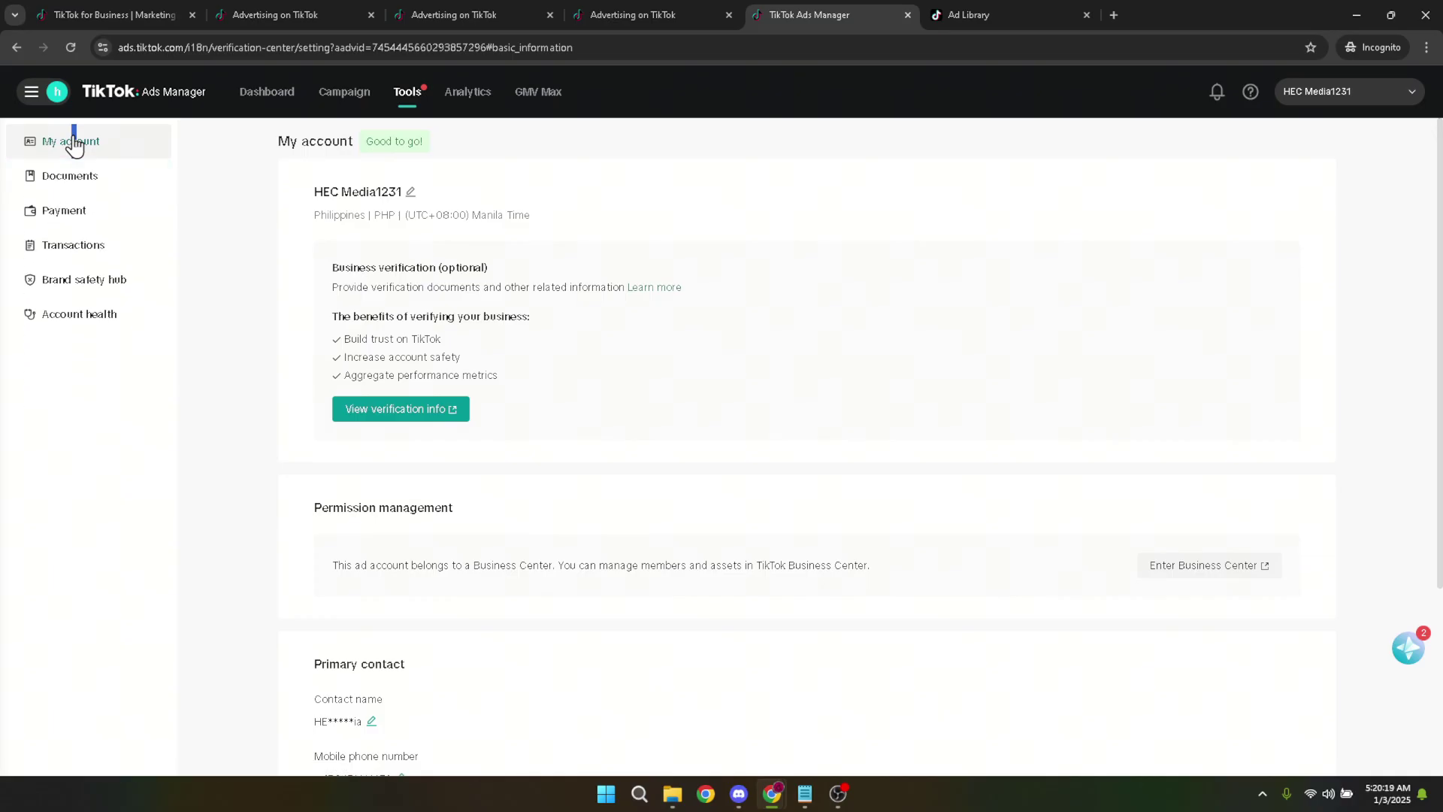
pyautogui.click(74, 143)
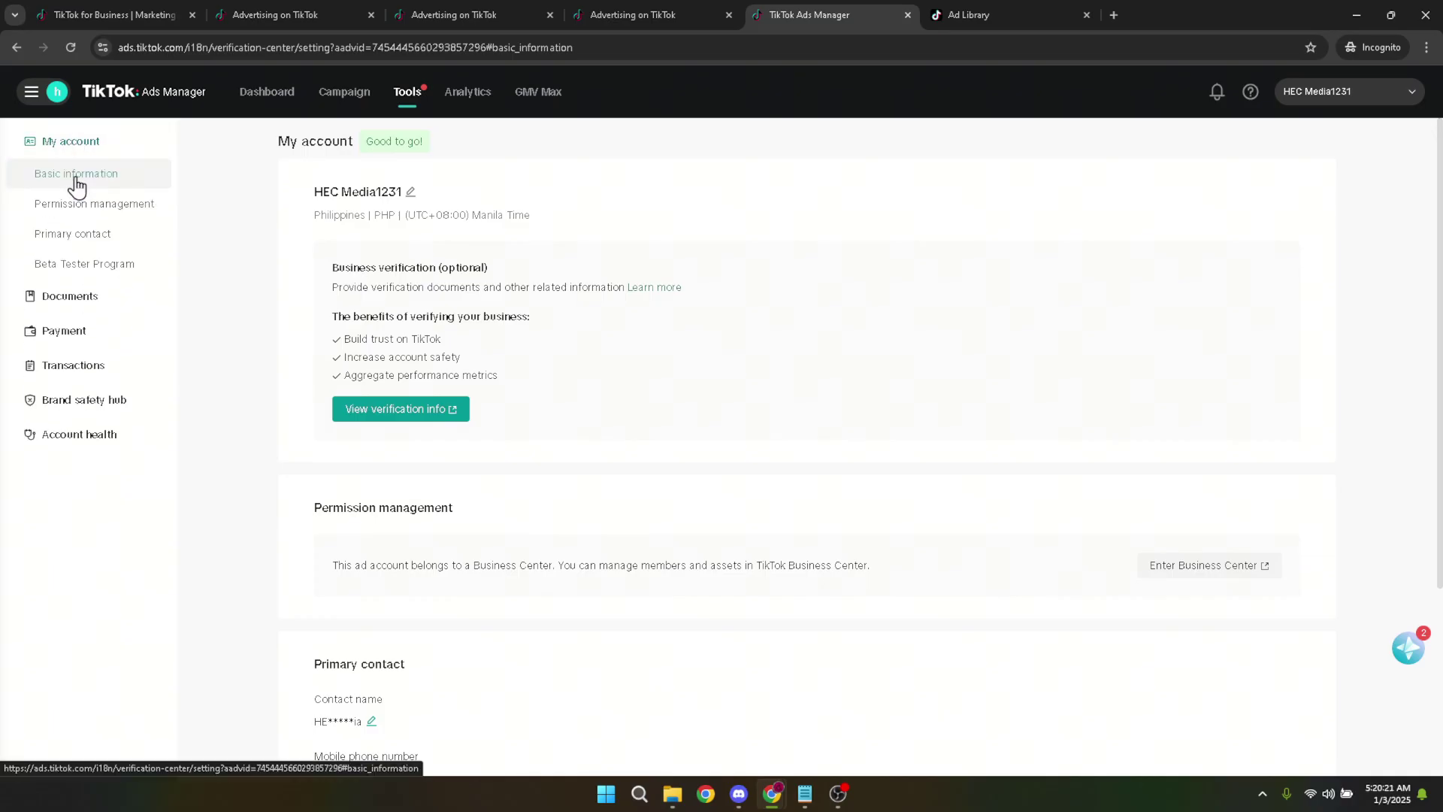
pyautogui.click(76, 180)
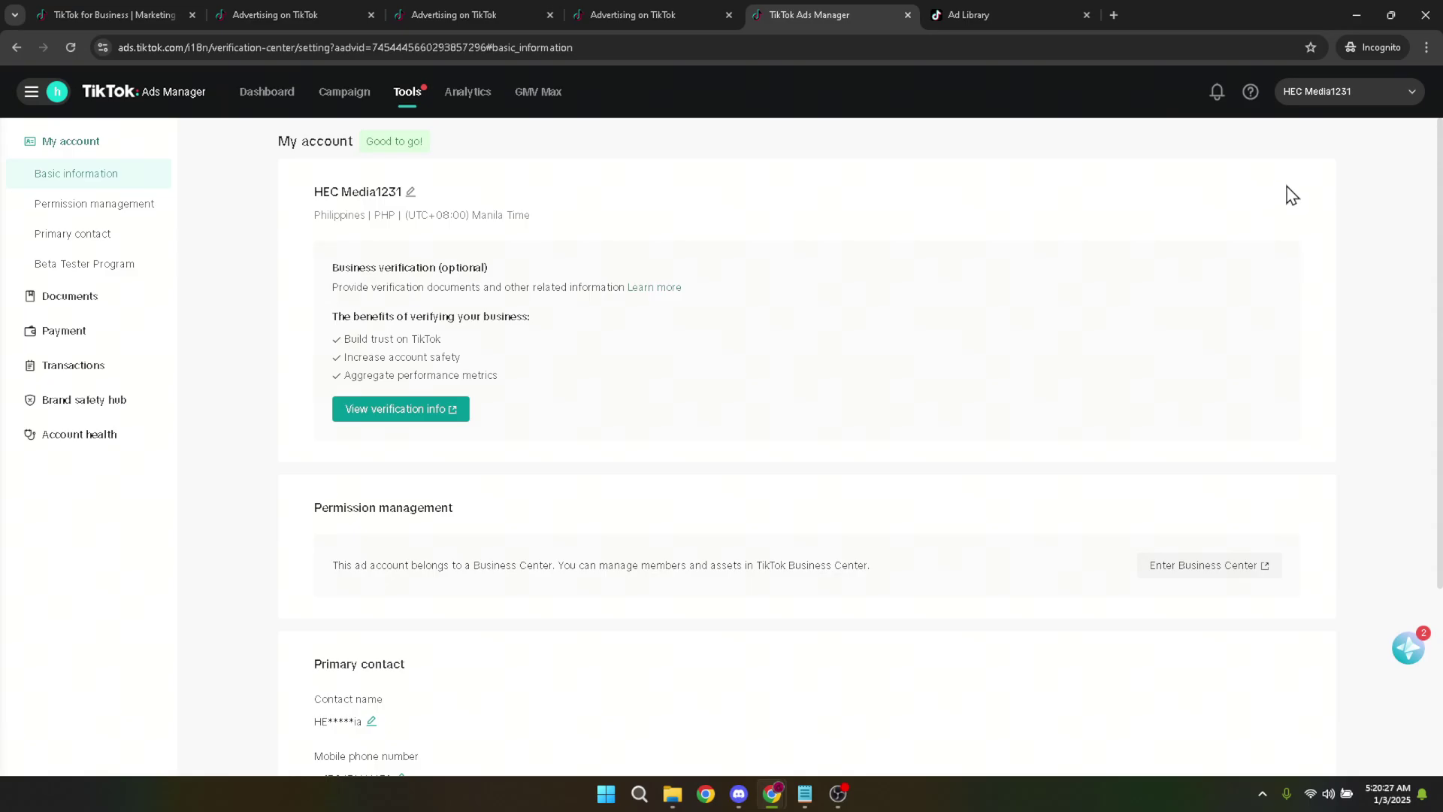
pyautogui.click(1148, 49)
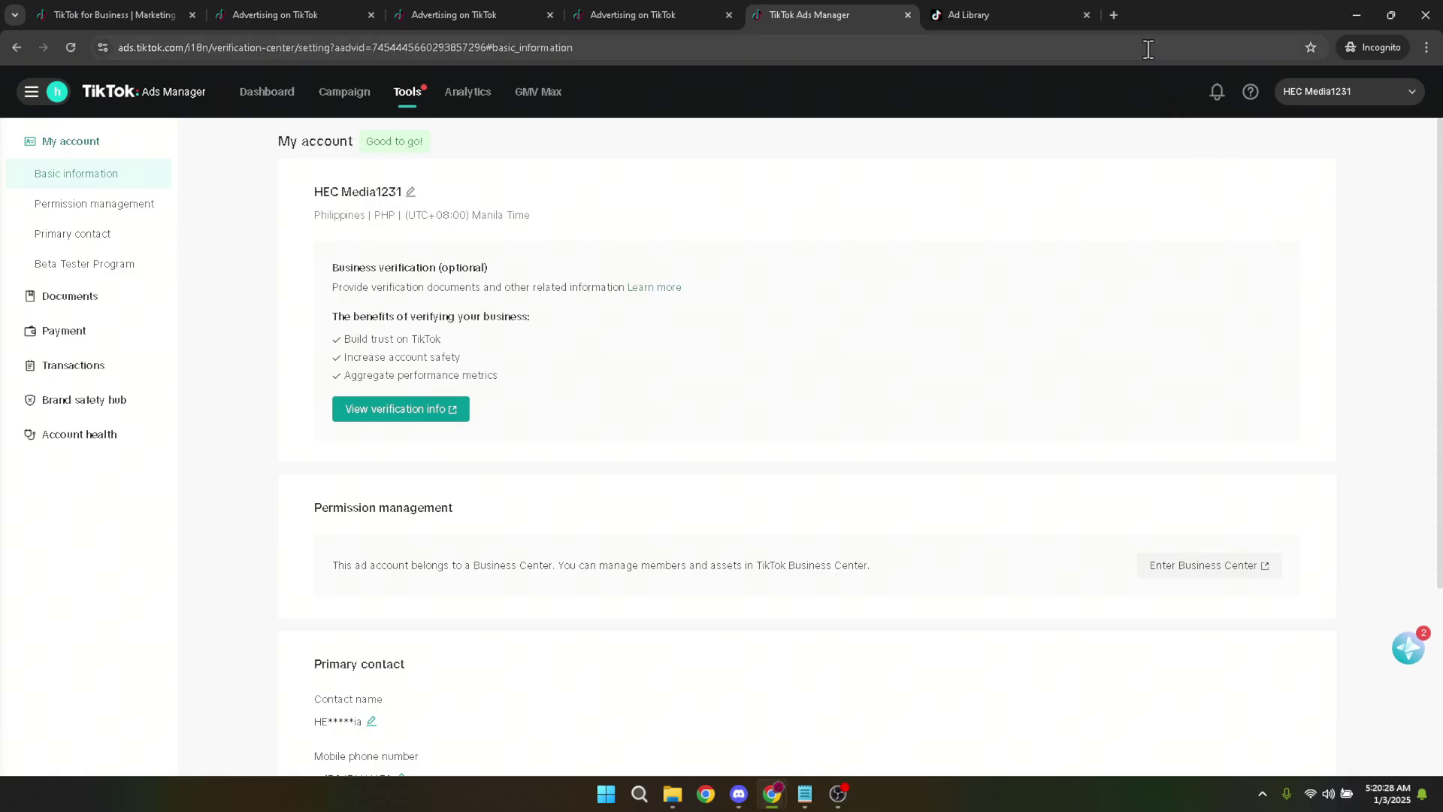
# Step: Reload the My account page and scroll down to the Beta Tester Program section
pyautogui.press('Return')
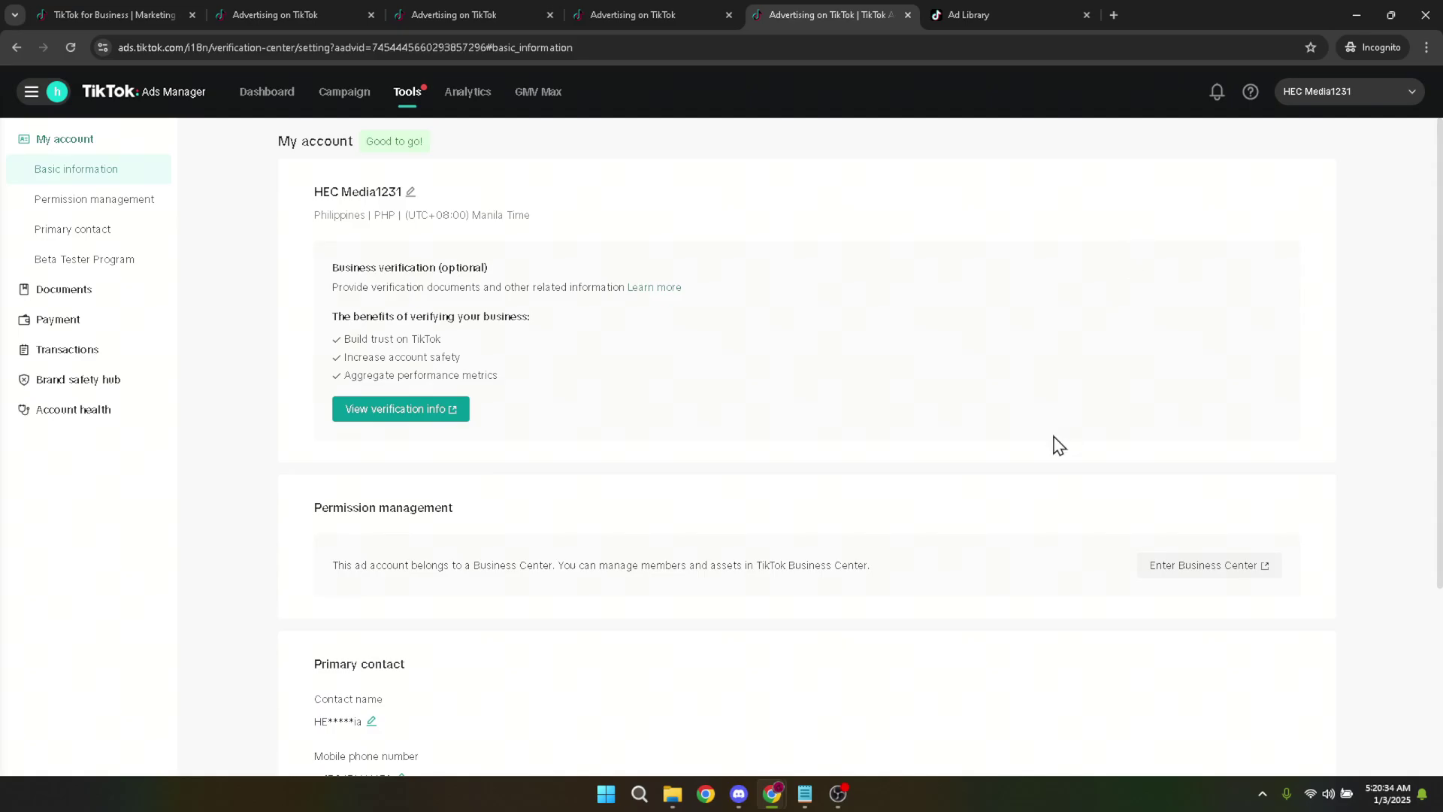
pyautogui.scroll(-3, 571, 575)
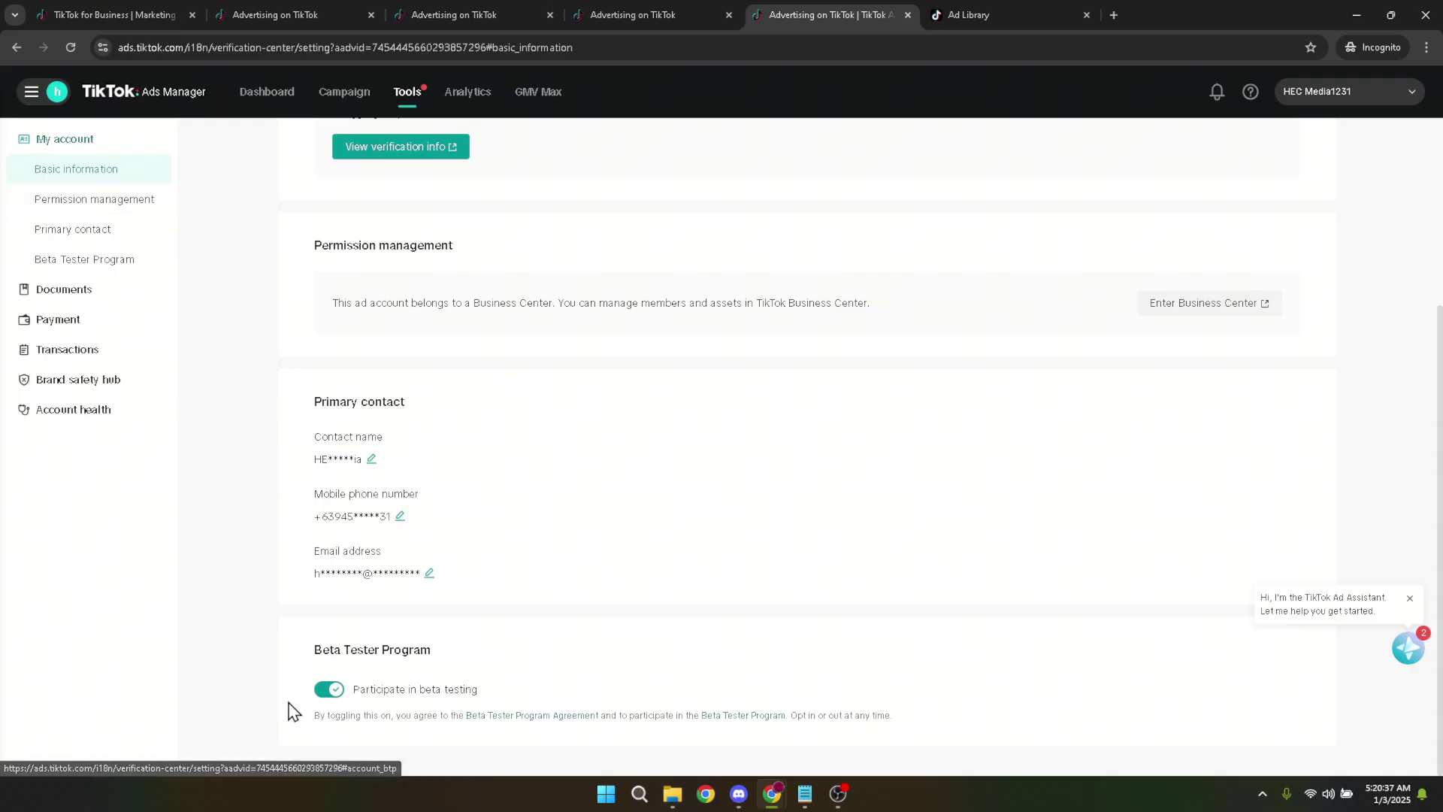
# Step: Switch off Participate in beta testing and confirm leaving the Beta Tester Program
pyautogui.click(324, 690)
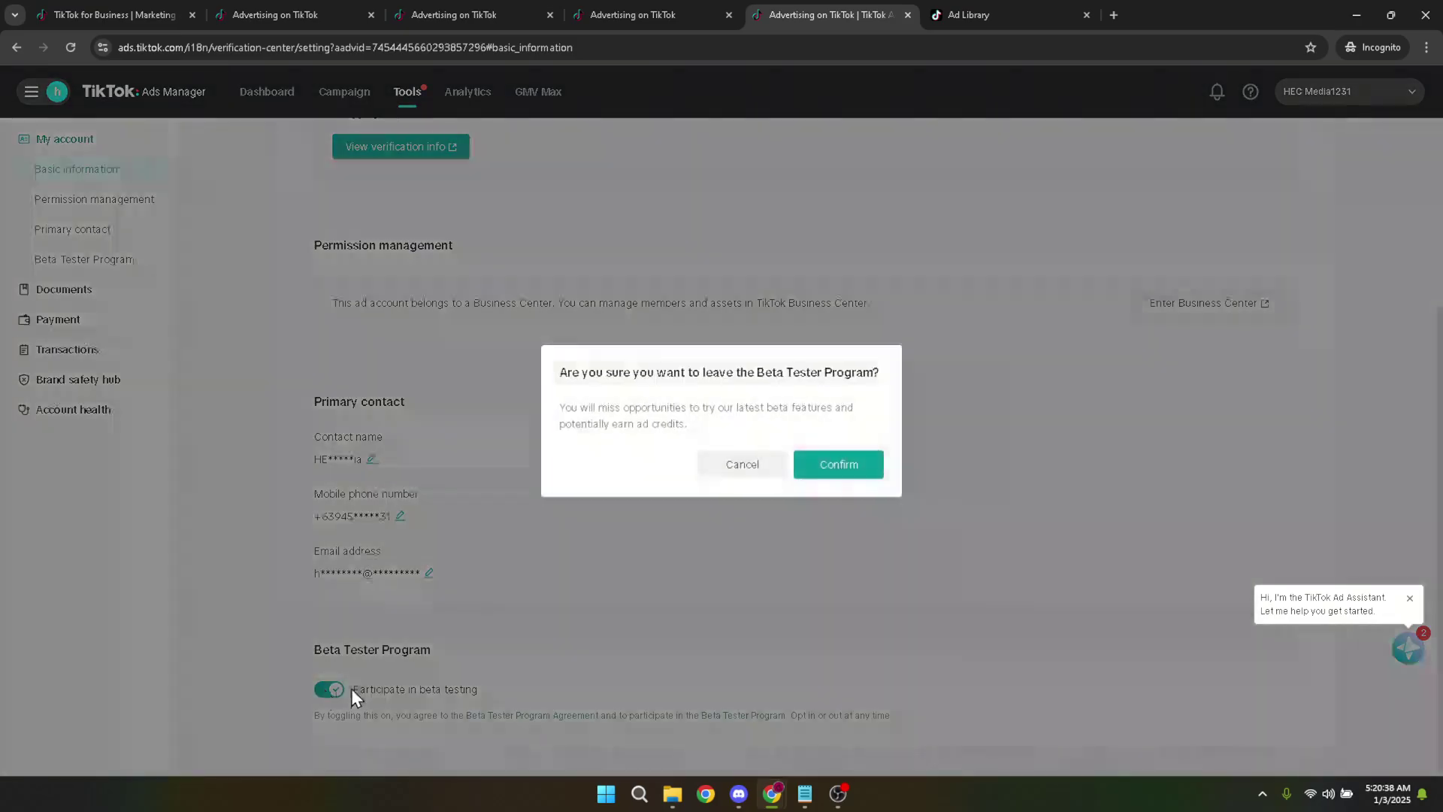
pyautogui.click(866, 464)
pyautogui.scroll(4, 1117, 510)
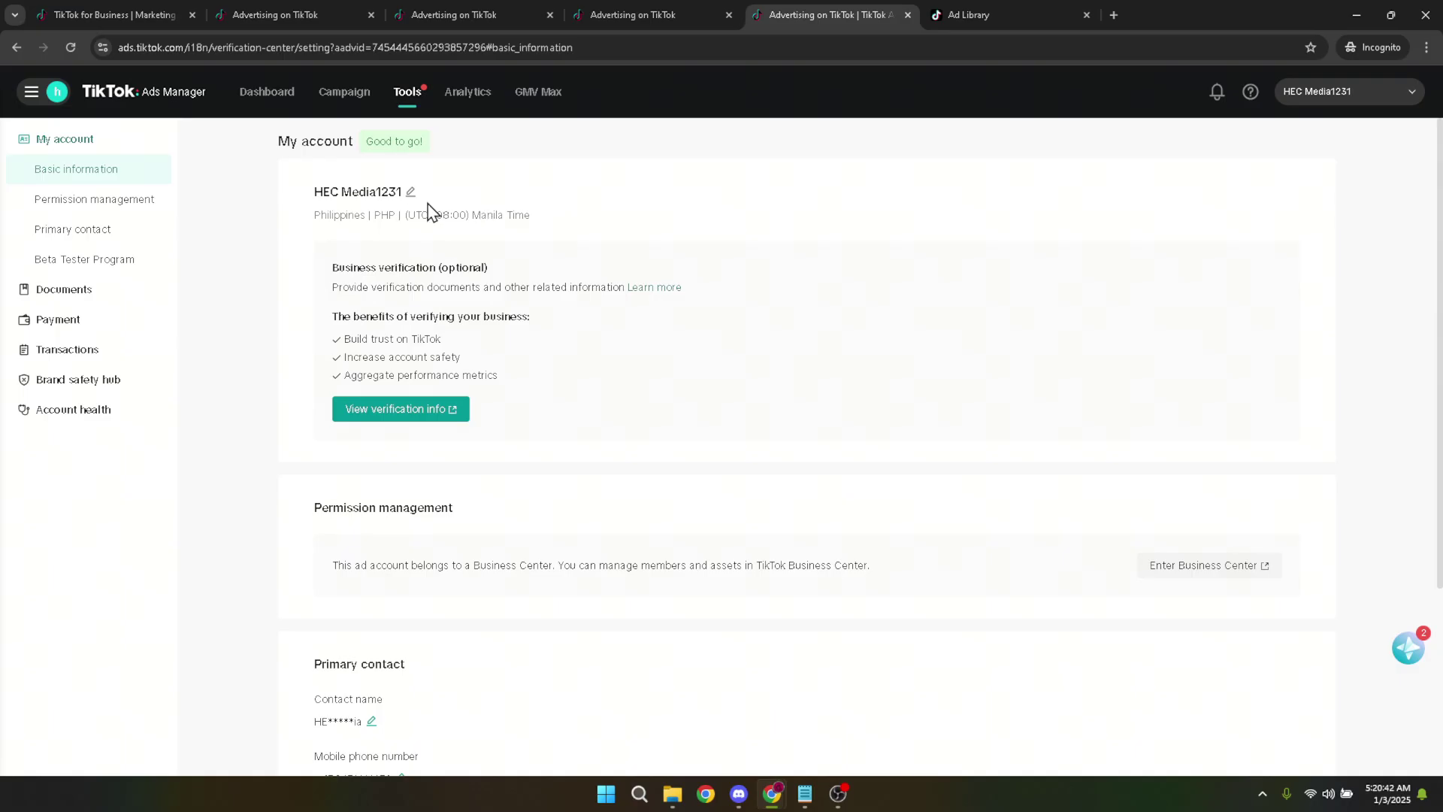
# Step: Jump to the Permission management section of My account, then scroll back up
pyautogui.click(103, 216)
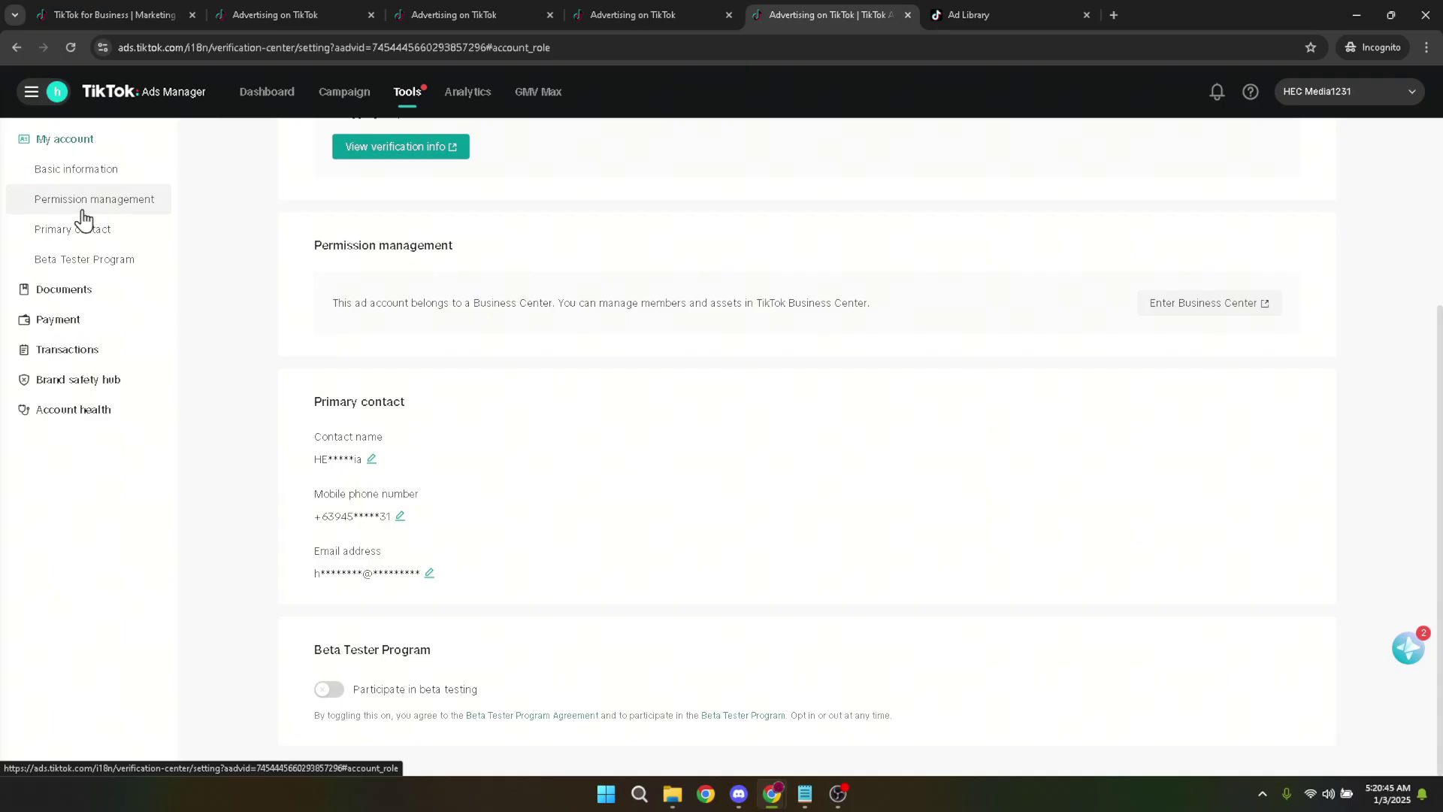
pyautogui.scroll(3, 541, 301)
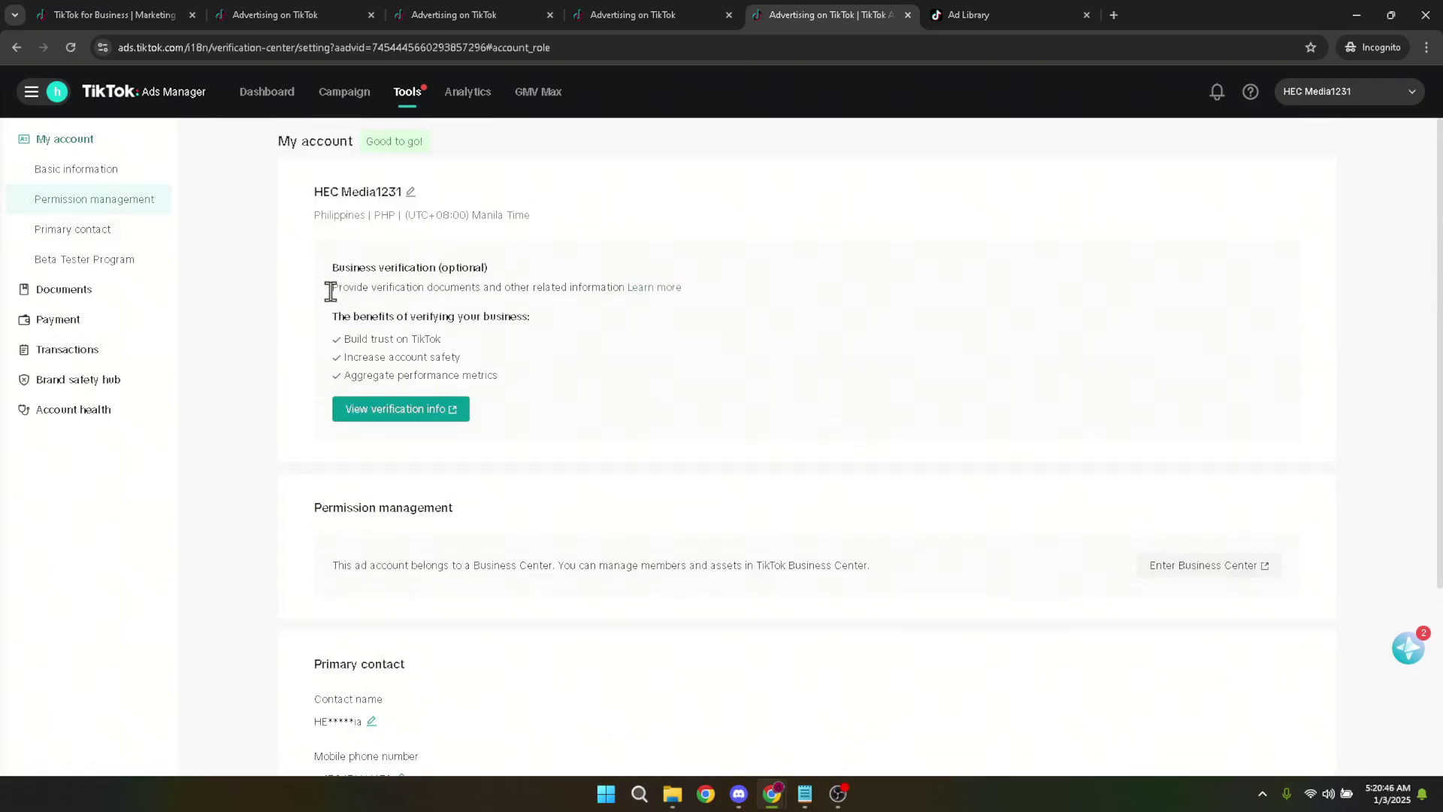